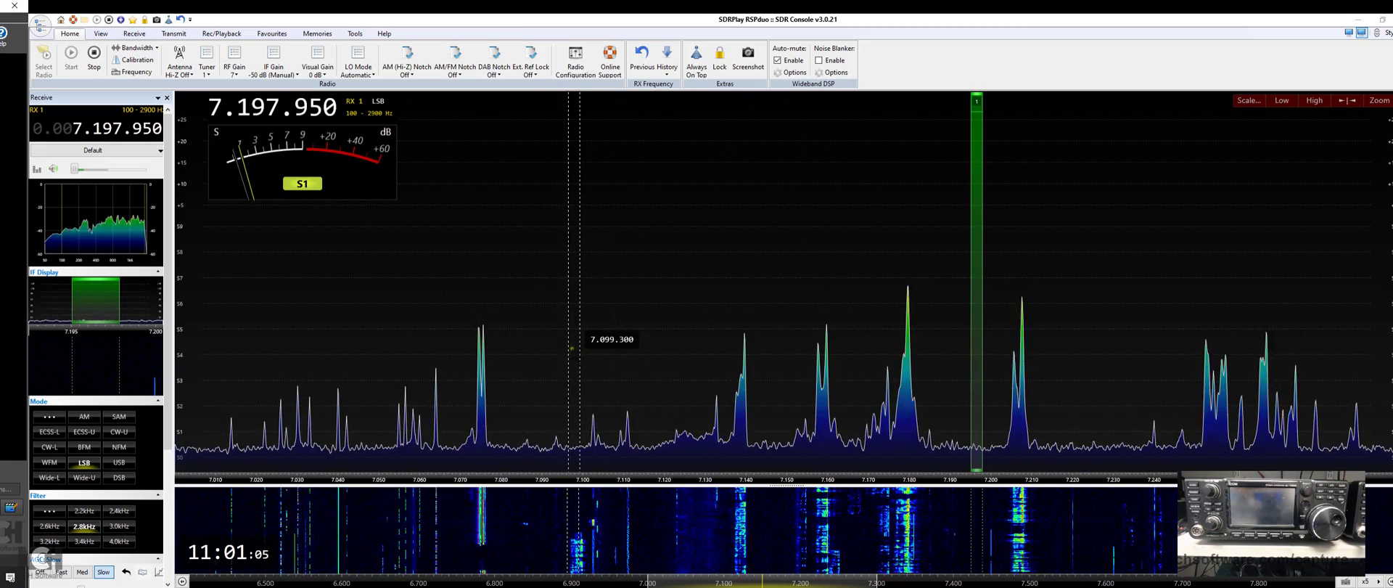
Tune the receiver to 7.198.000 MHz in LSB.
{"action": "scroll", "coordinate": [544, 333], "scroll_direction": "down", "scroll_amount": 2}
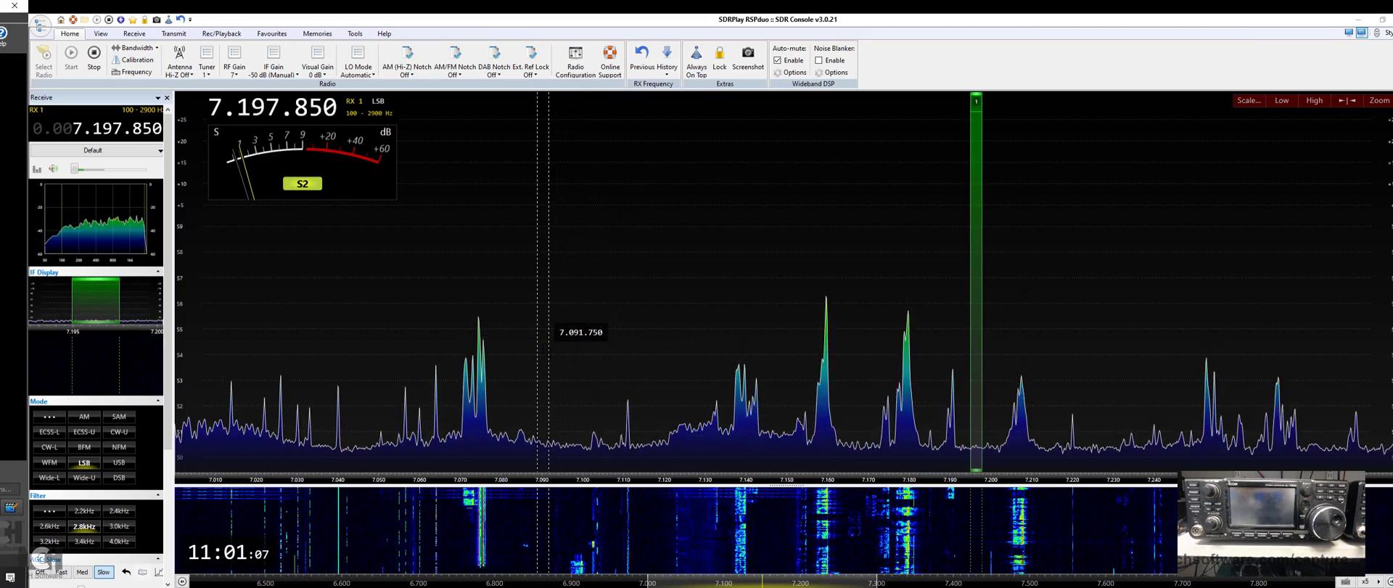
{"action": "scroll", "coordinate": [580, 305], "scroll_direction": "up", "scroll_amount": 3}
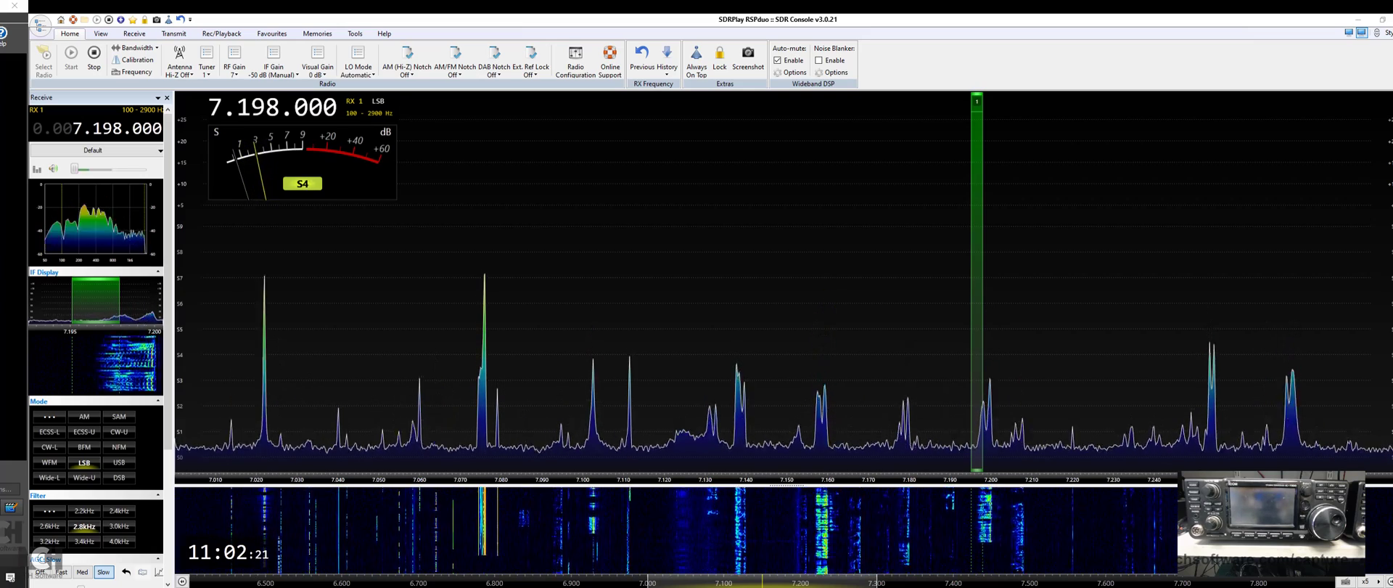
Examine the serial devices under Ports (COM & LPT) in Device Manager, and move its window out of the way.
{"action": "left_click_drag", "start_coordinate": [327, 118], "coordinate": [788, 113]}
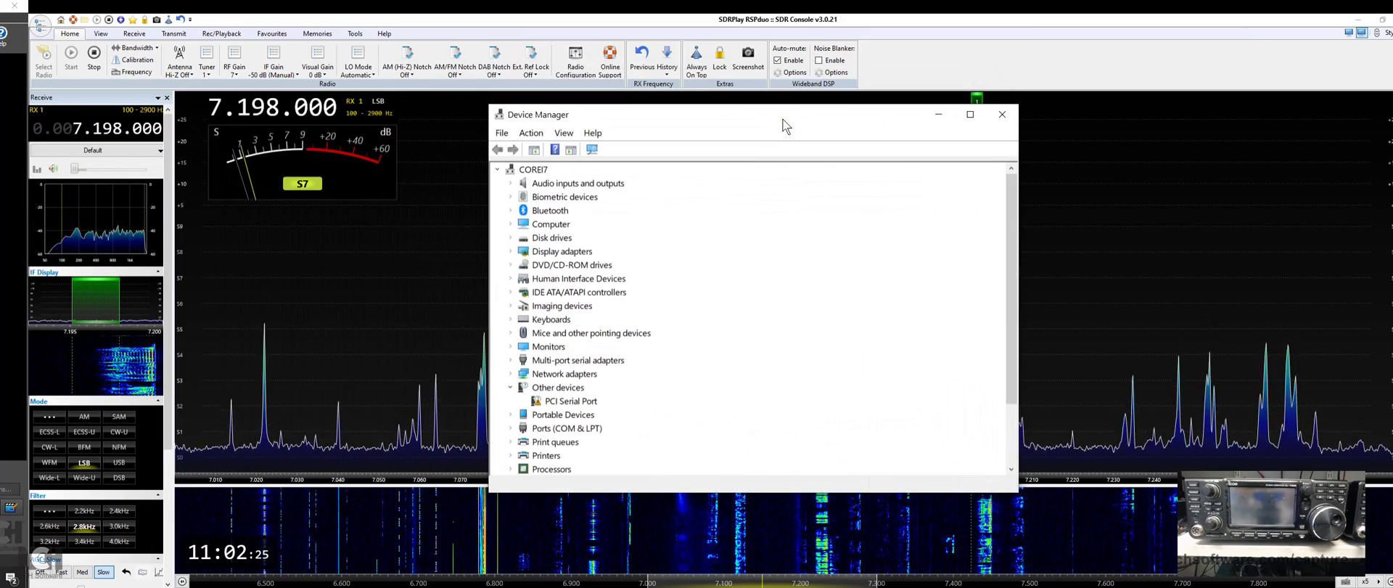
{"action": "left_click", "coordinate": [511, 429]}
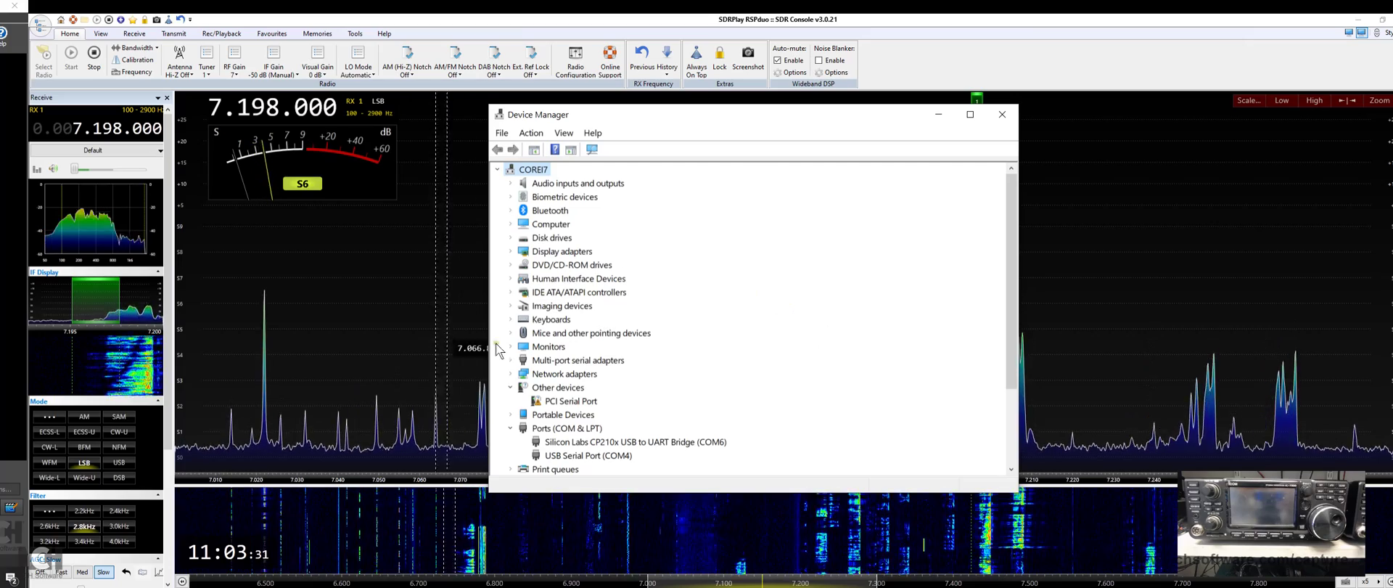
{"action": "left_click_drag", "start_coordinate": [760, 124], "coordinate": [0, 130]}
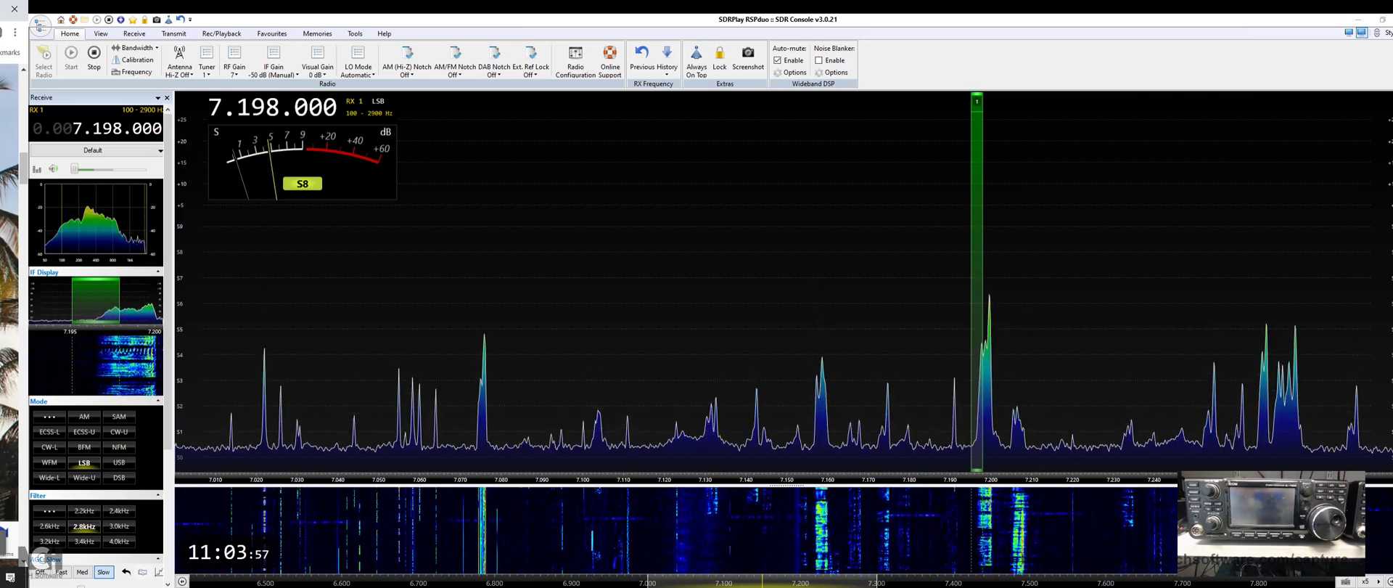
Switch to the browser and go back from the Omni-Rig page to the dxatlas.com home page.
{"action": "key", "text": "alt+Tab"}
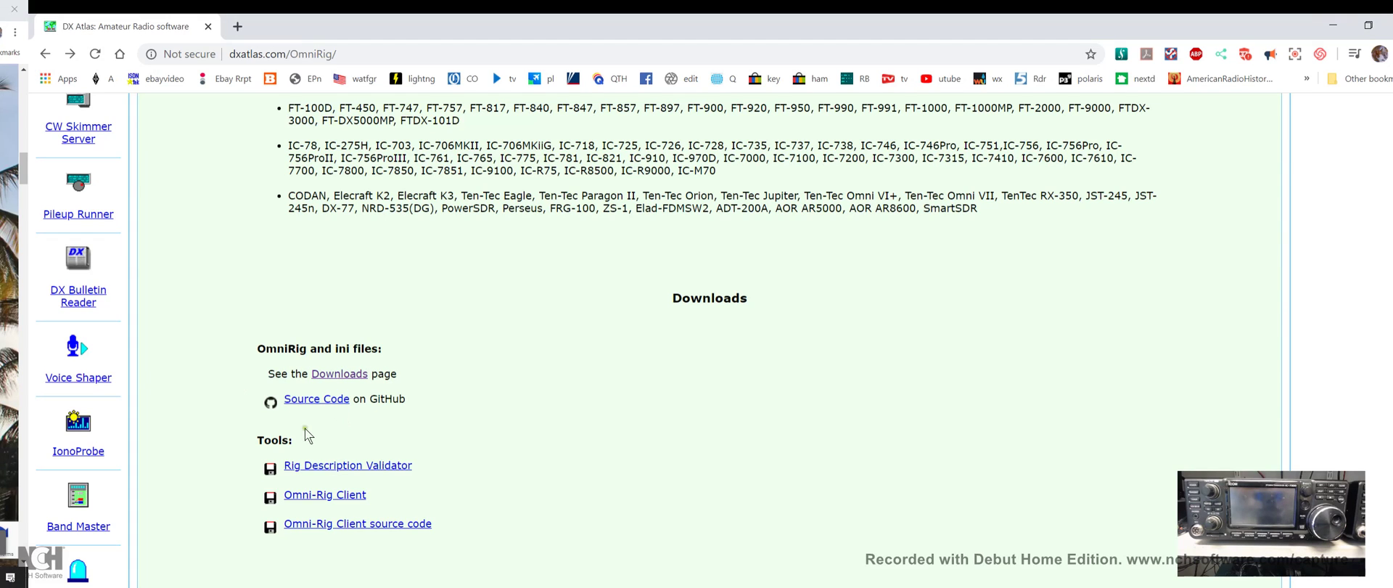
{"action": "scroll", "coordinate": [690, 457], "scroll_direction": "up", "scroll_amount": 10}
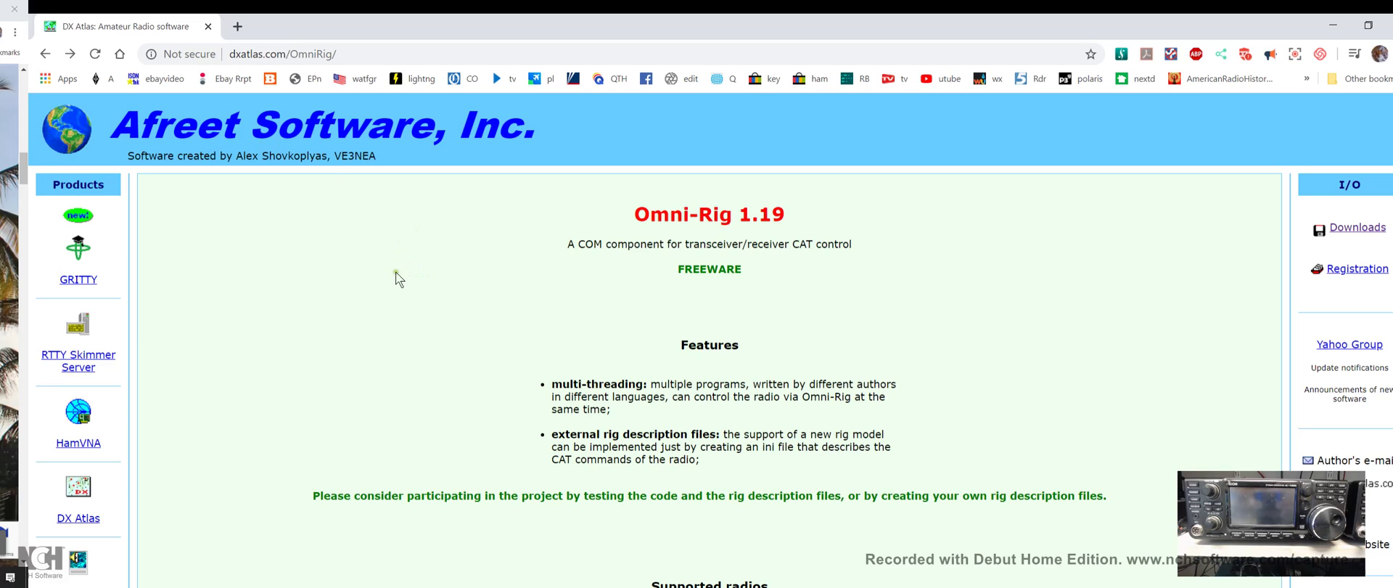
{"action": "key", "text": "alt+Left"}
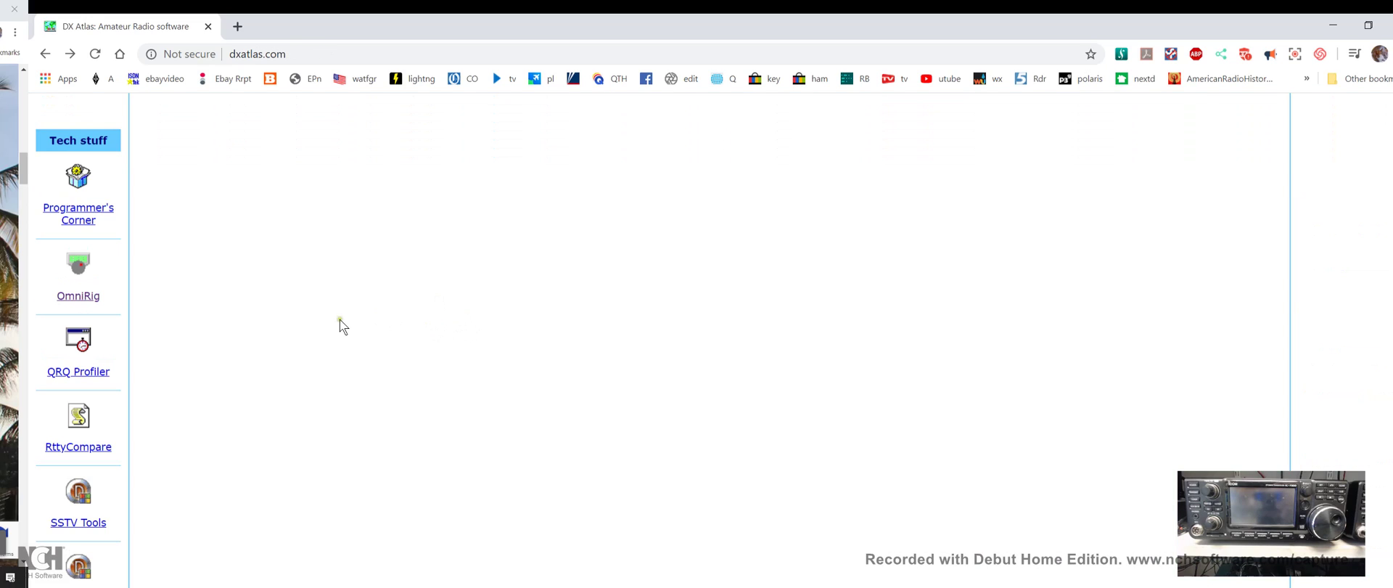
{"action": "scroll", "coordinate": [342, 297], "scroll_direction": "up", "scroll_amount": 15}
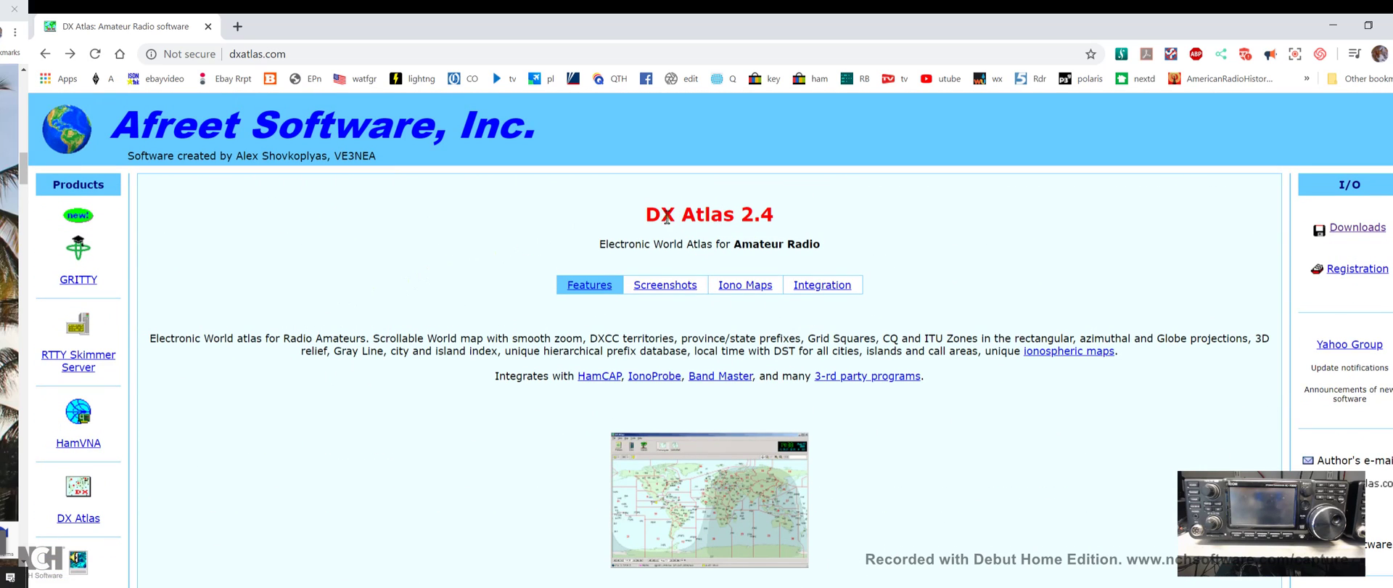
Find OmniRig in the Tech stuff section of the dxatlas.com home page and open its page.
{"action": "scroll", "coordinate": [454, 265], "scroll_direction": "down", "scroll_amount": 1}
{"action": "scroll", "coordinate": [454, 265], "scroll_direction": "down", "scroll_amount": 10}
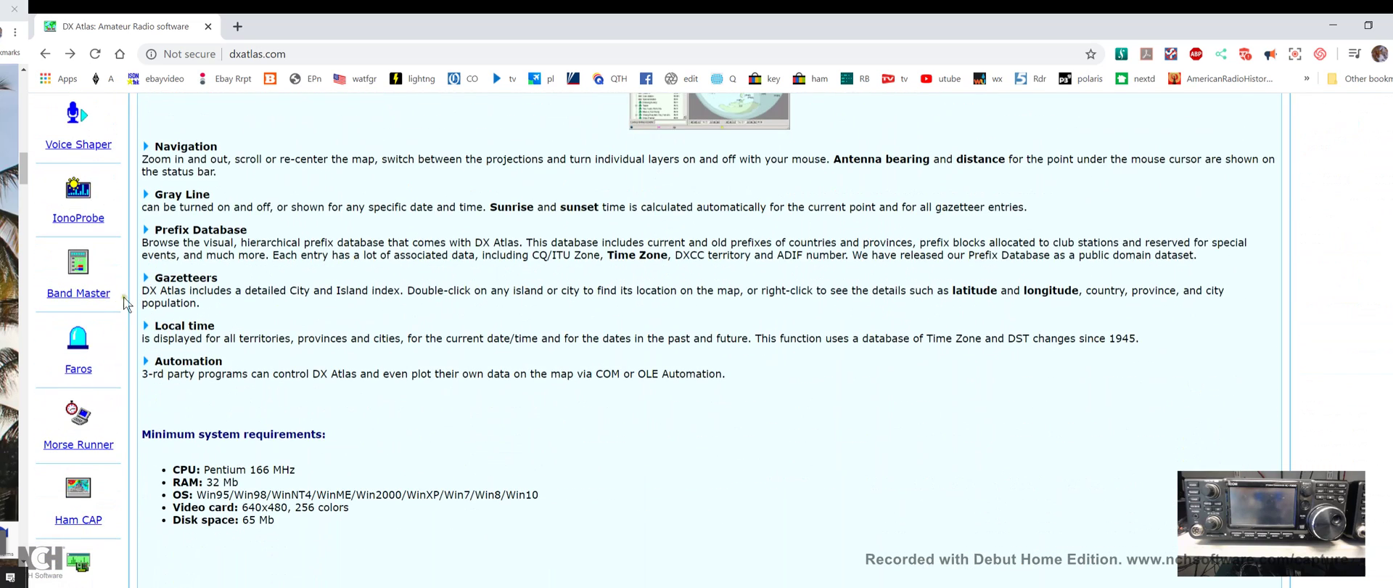
{"action": "scroll", "coordinate": [138, 395], "scroll_direction": "down", "scroll_amount": 1}
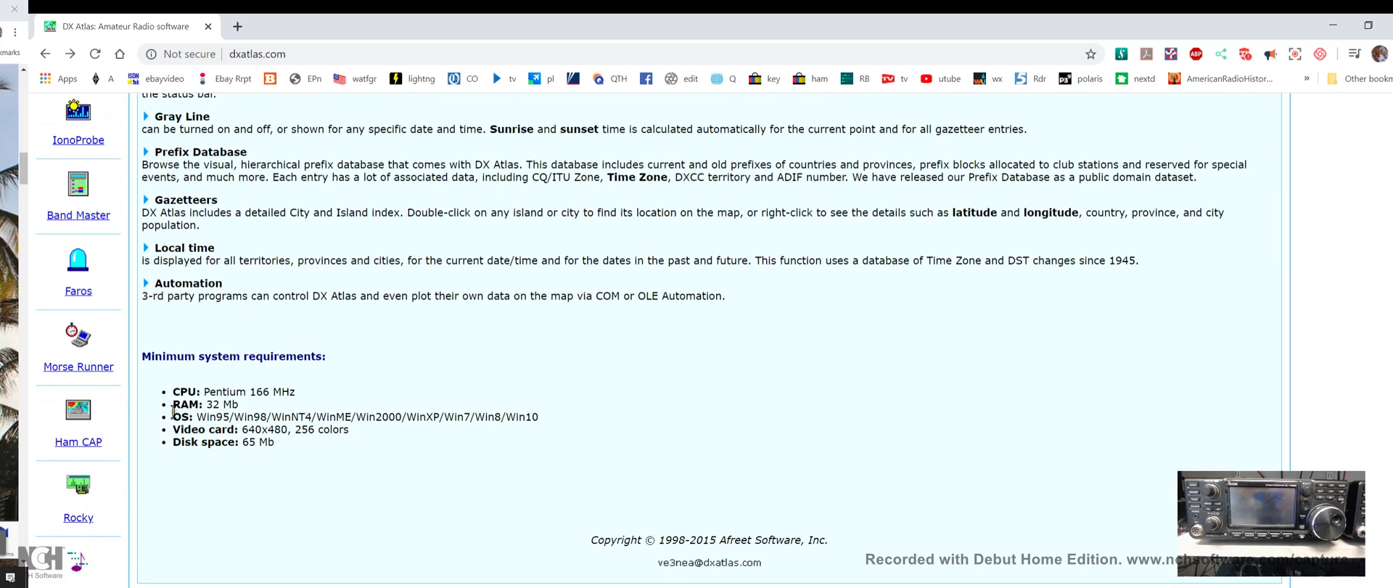
{"action": "scroll", "coordinate": [167, 414], "scroll_direction": "down", "scroll_amount": 6}
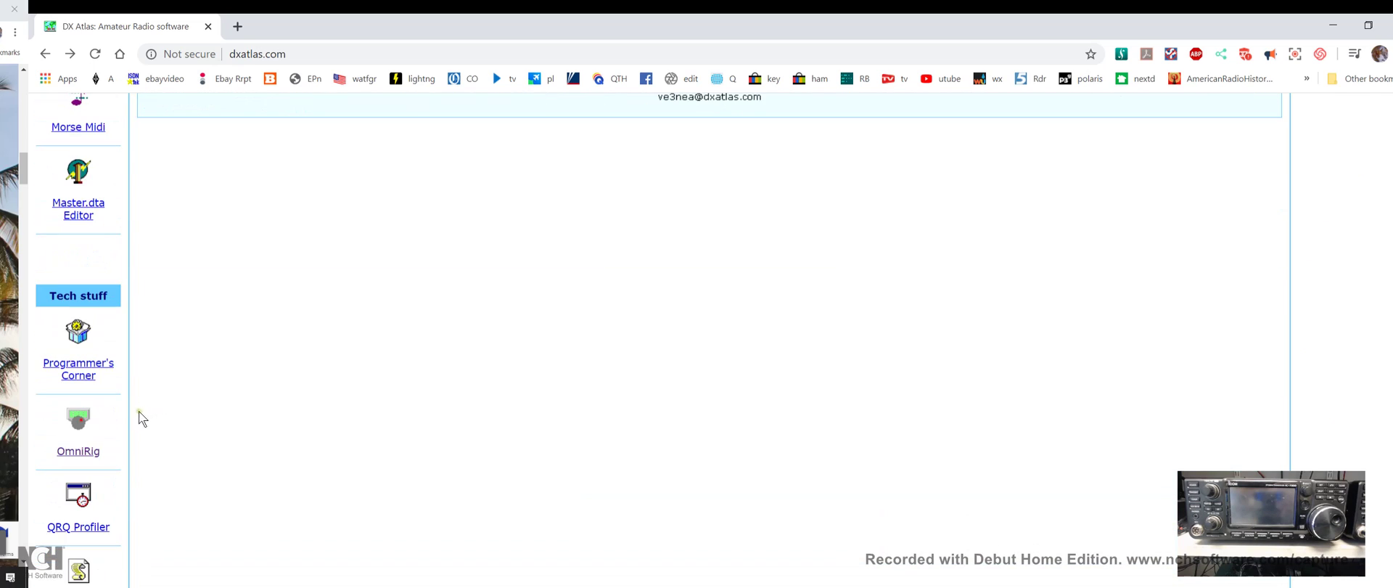
{"action": "left_click", "coordinate": [85, 434]}
Review the supported radios on the Omni-Rig page and open the Downloads page for OmniRig and its ini files.
{"action": "scroll", "coordinate": [481, 420], "scroll_direction": "down", "scroll_amount": 4}
{"action": "scroll", "coordinate": [480, 420], "scroll_direction": "down", "scroll_amount": 1}
{"action": "scroll", "coordinate": [537, 245], "scroll_direction": "up", "scroll_amount": 1}
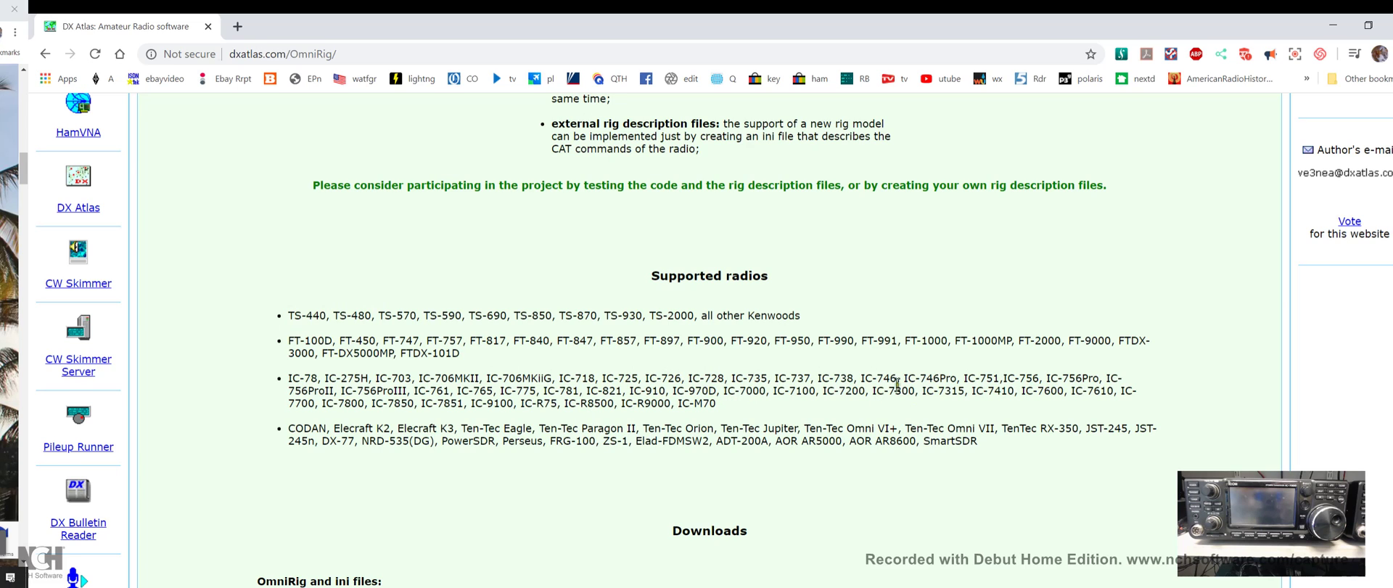
{"action": "scroll", "coordinate": [661, 343], "scroll_direction": "down", "scroll_amount": 3}
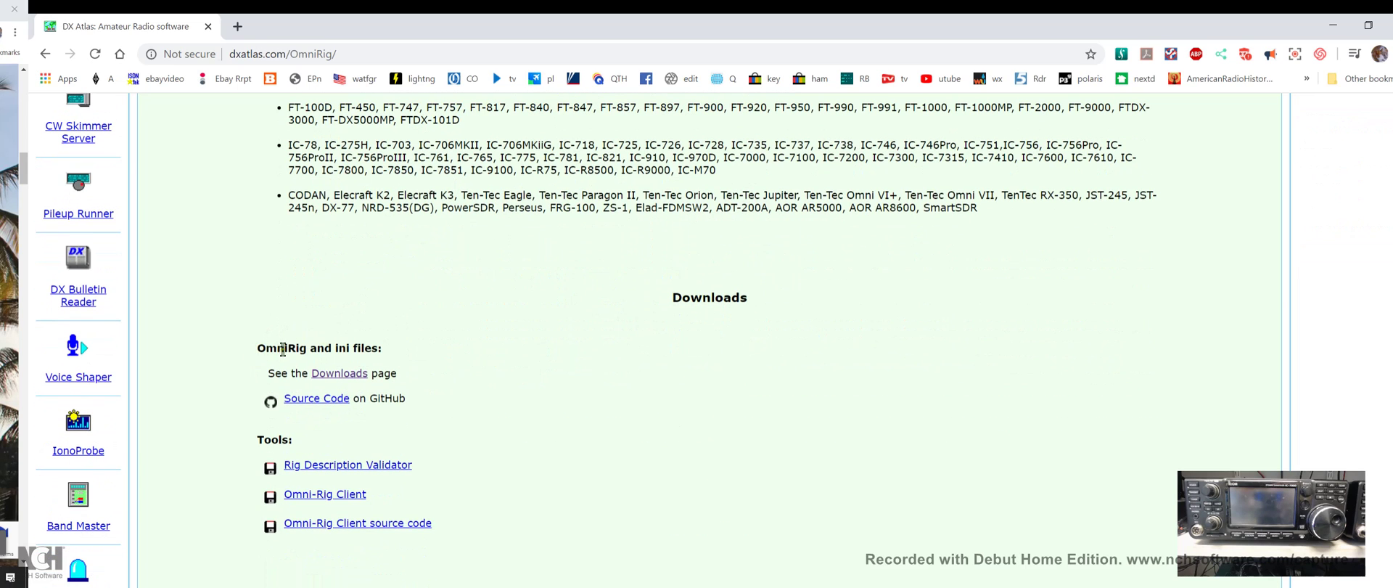
{"action": "left_click", "coordinate": [339, 374]}
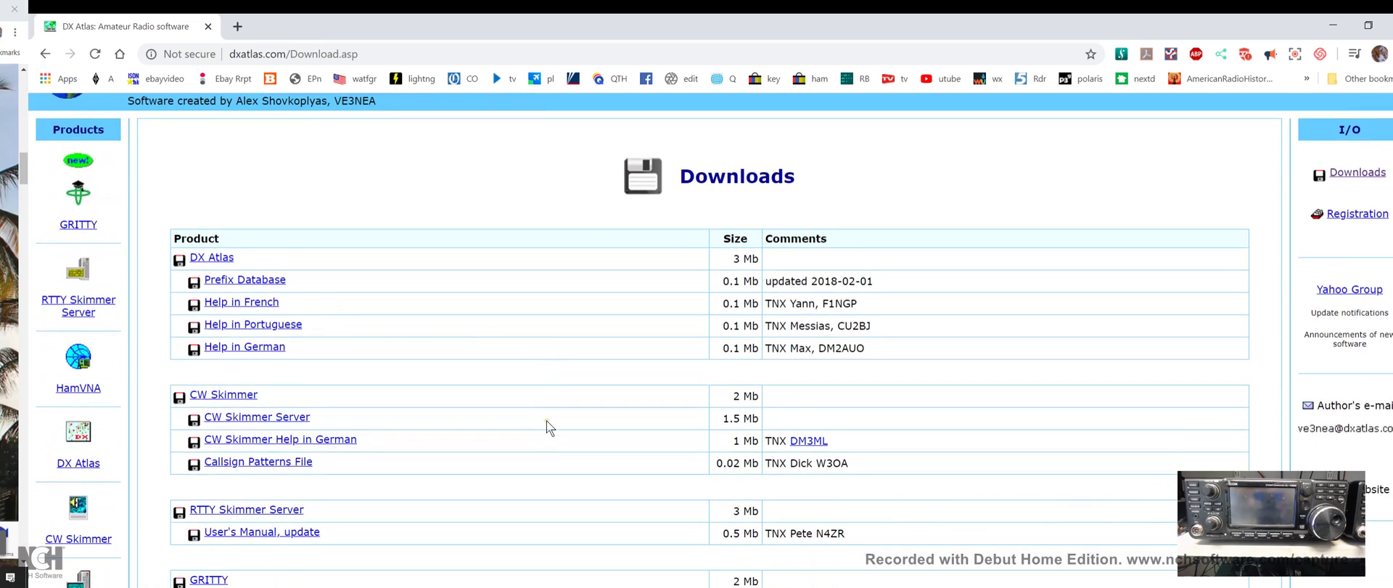
Download OmniRig and the INI files for OmniRig from the product list.
{"action": "scroll", "coordinate": [549, 426], "scroll_direction": "down", "scroll_amount": 6}
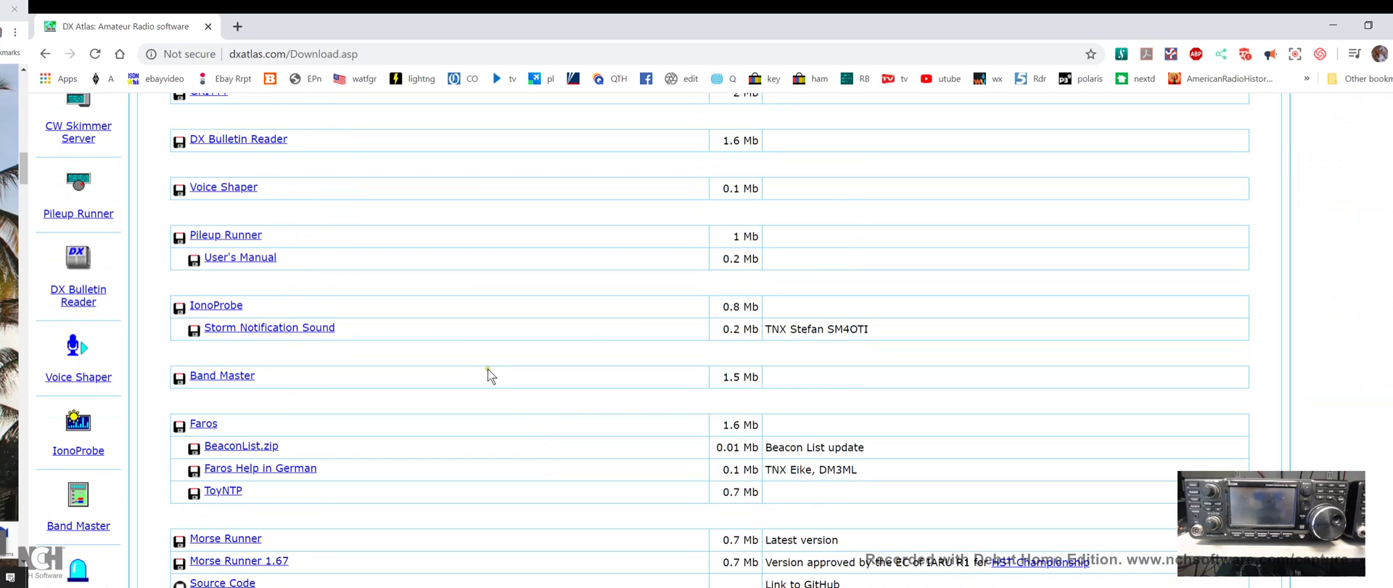
{"action": "scroll", "coordinate": [488, 369], "scroll_direction": "down", "scroll_amount": 6}
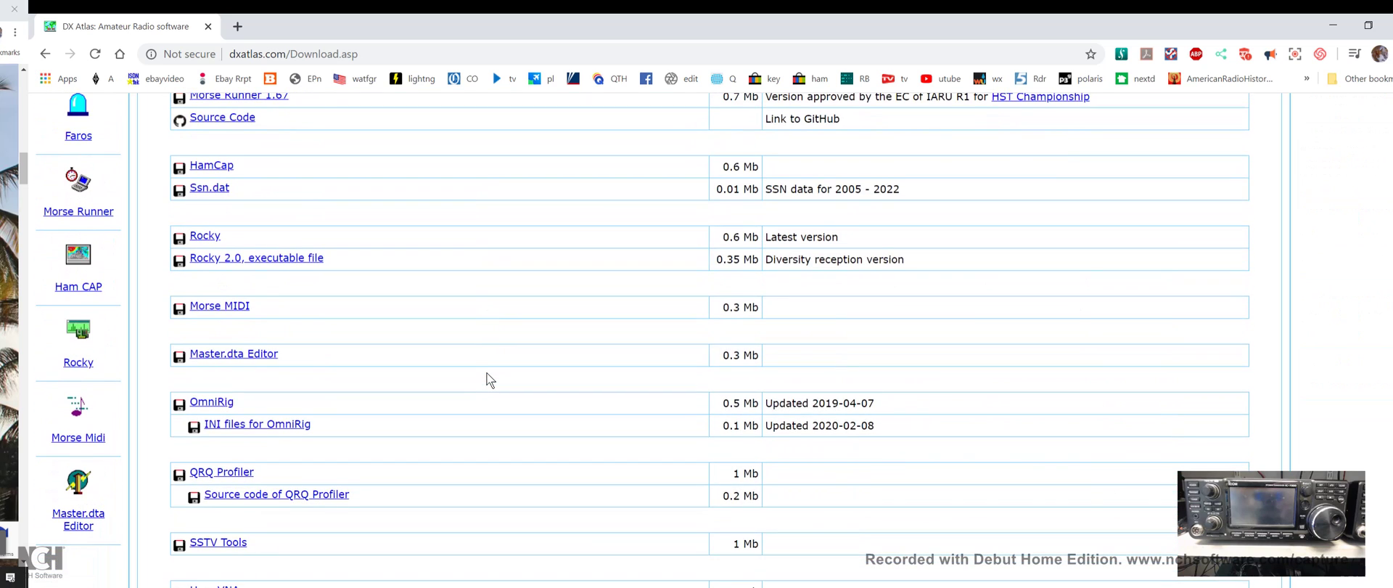
{"action": "scroll", "coordinate": [488, 379], "scroll_direction": "down", "scroll_amount": 2}
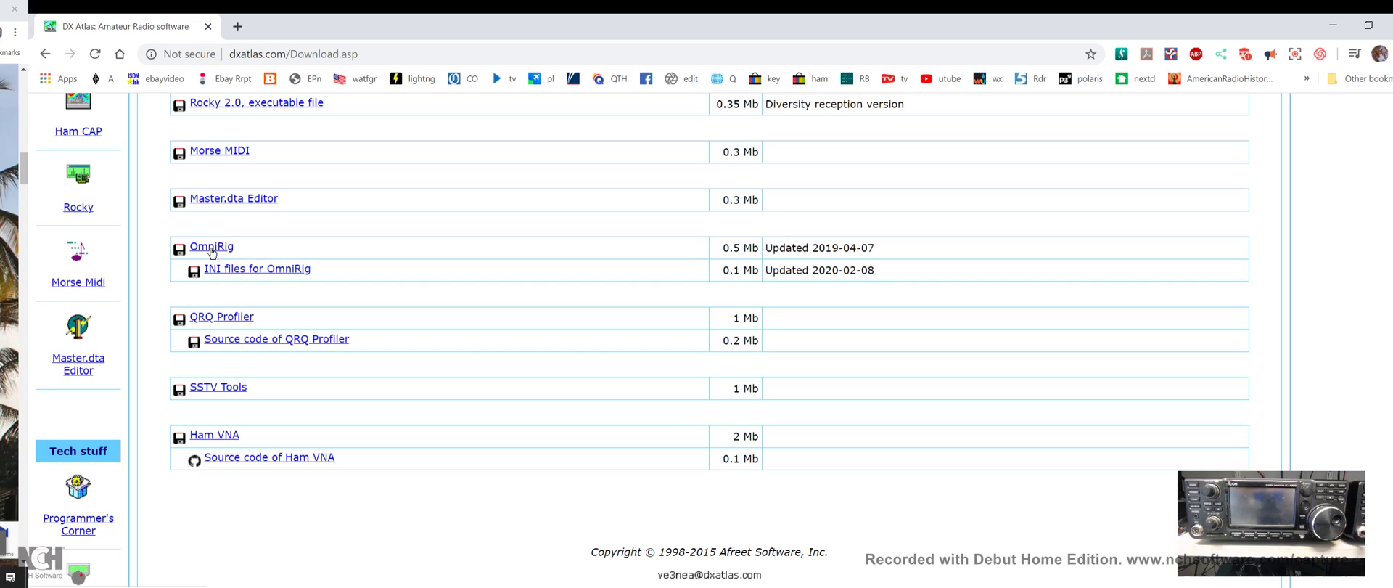
{"action": "left_click", "coordinate": [212, 248]}
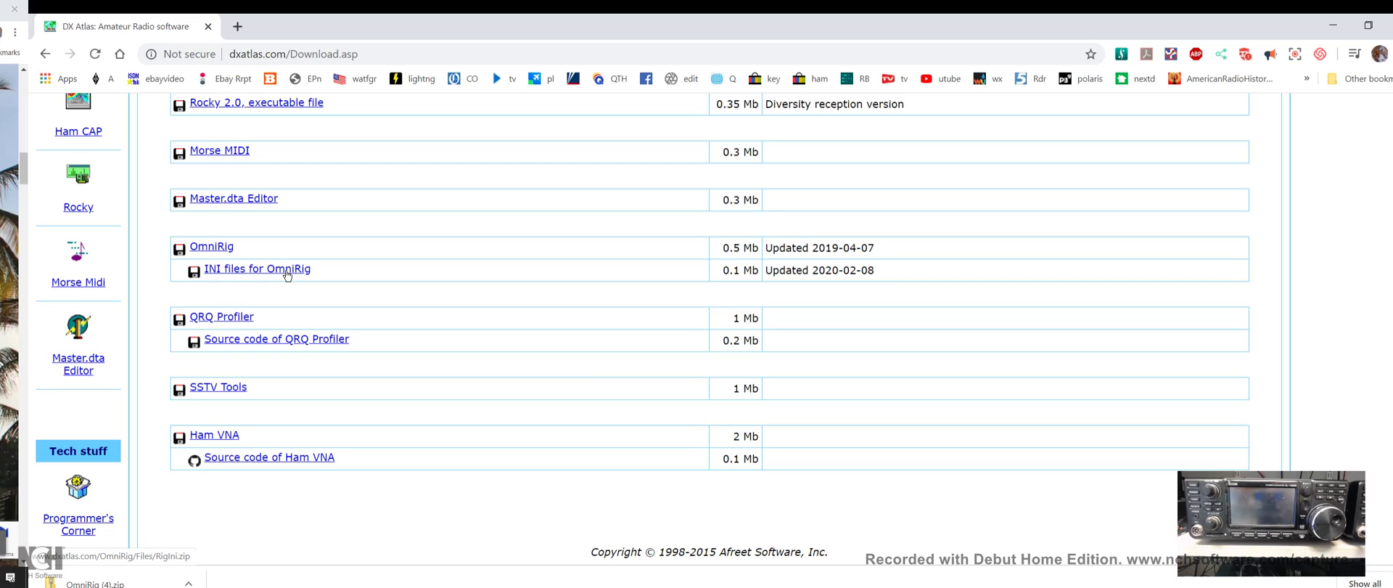
{"action": "left_click", "coordinate": [287, 273]}
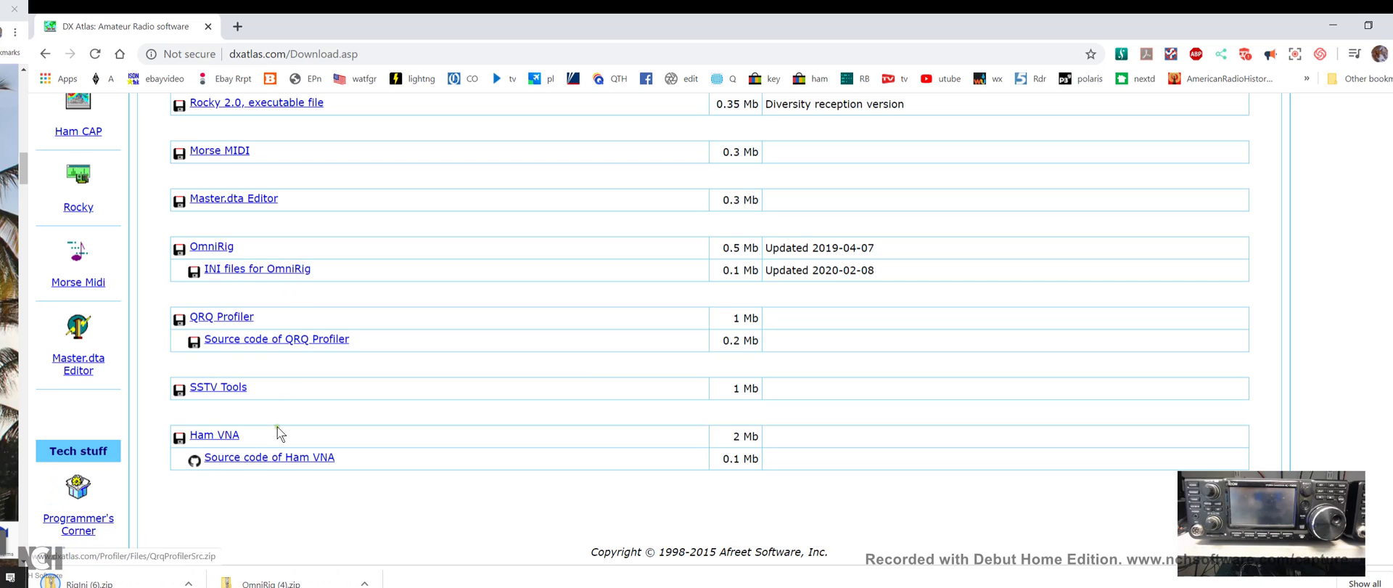
Open the downloaded OmniRig and RigIni zip archives and enter the RigIni folder.
{"action": "left_click", "coordinate": [276, 581]}
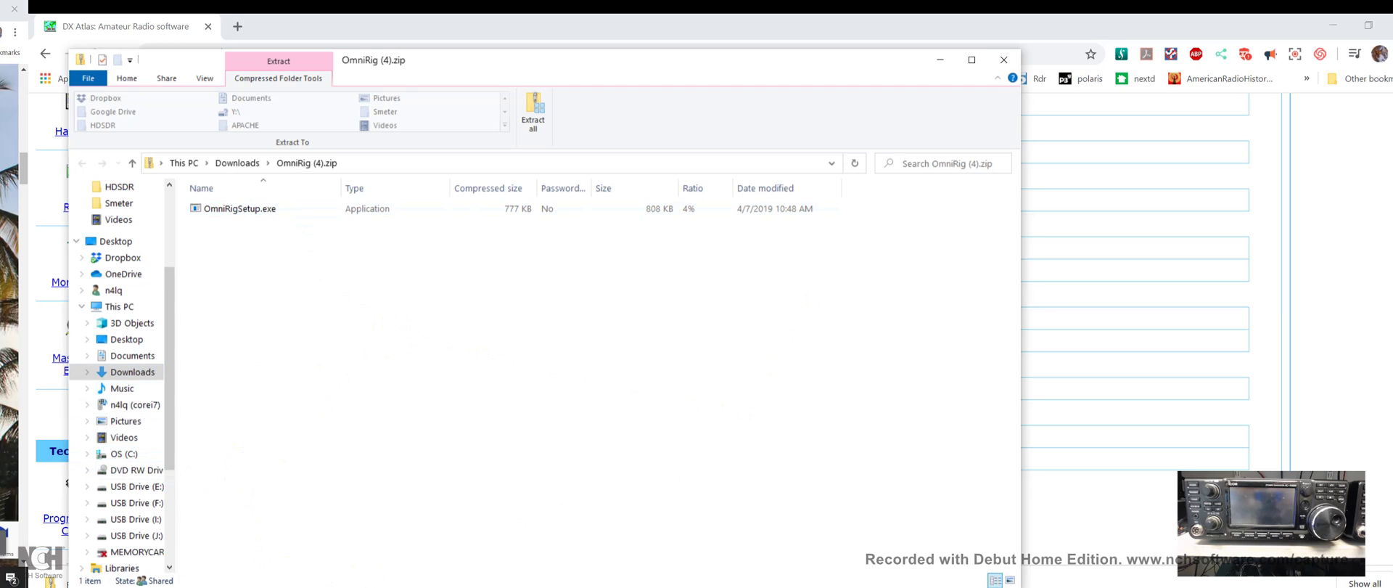
{"action": "left_click", "coordinate": [138, 582]}
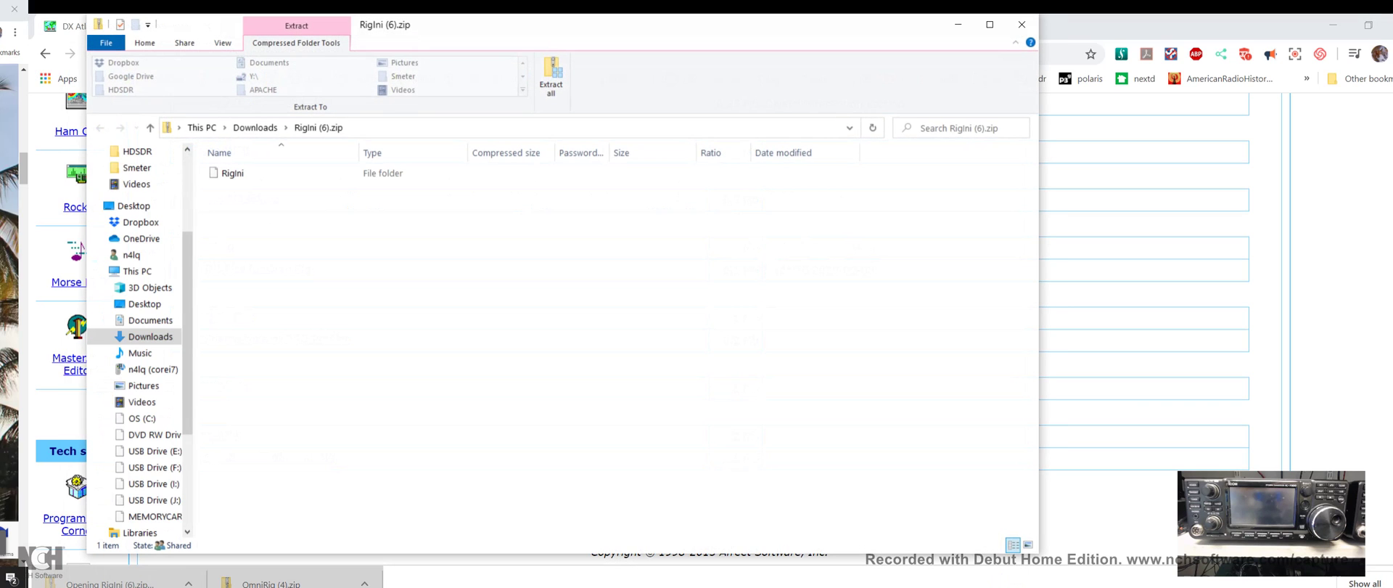
{"action": "left_click", "coordinate": [138, 582]}
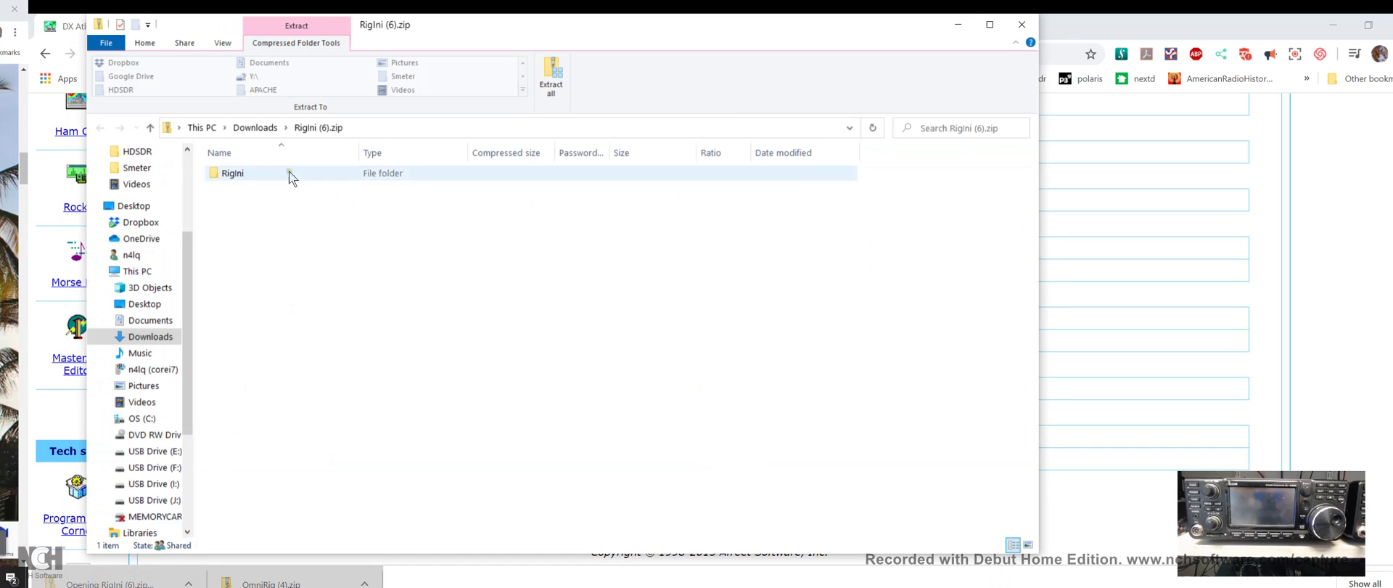
{"action": "left_click", "coordinate": [219, 176]}
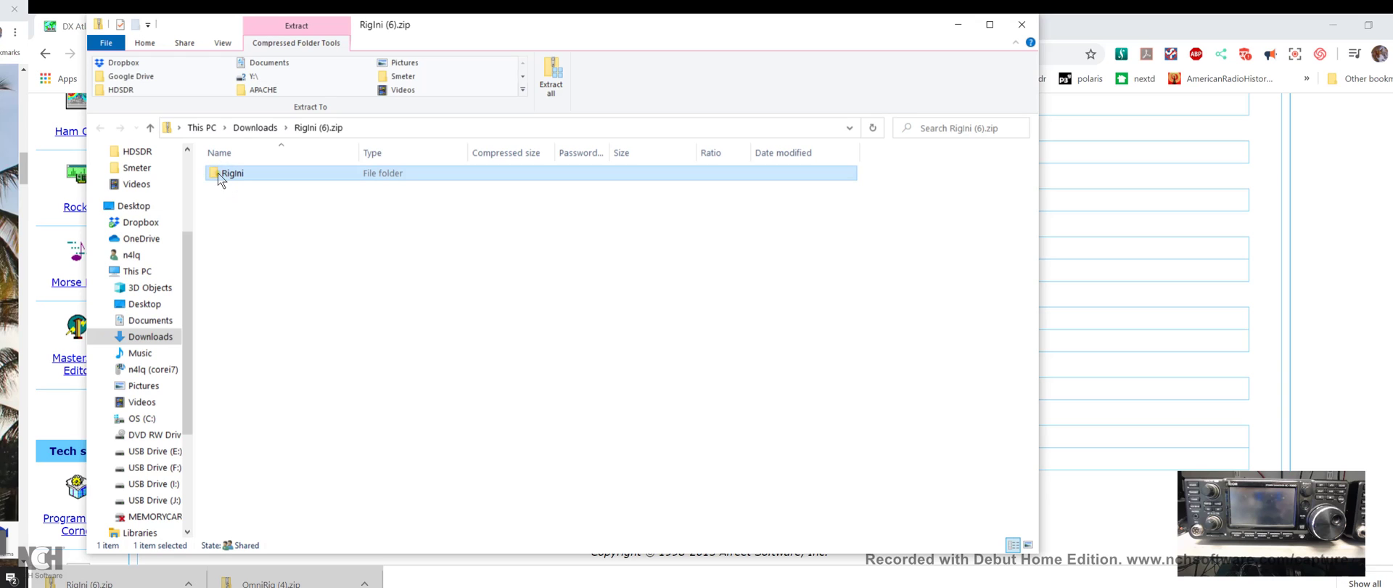
{"action": "double_click", "coordinate": [218, 175]}
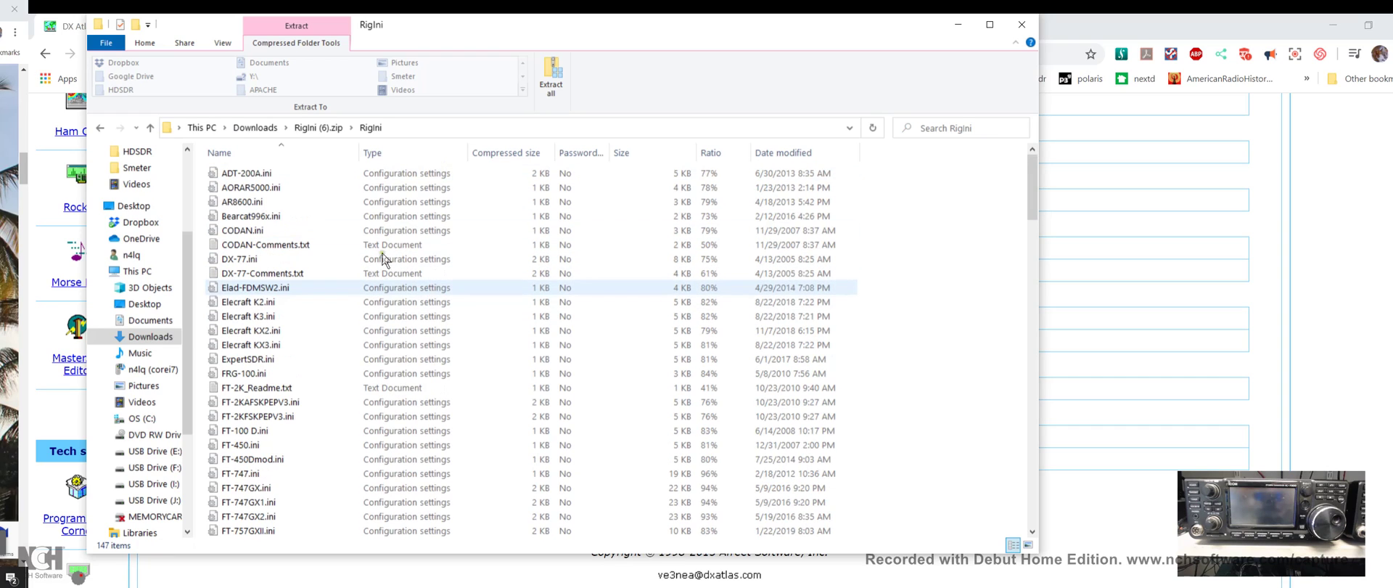
{"action": "left_click", "coordinate": [244, 175]}
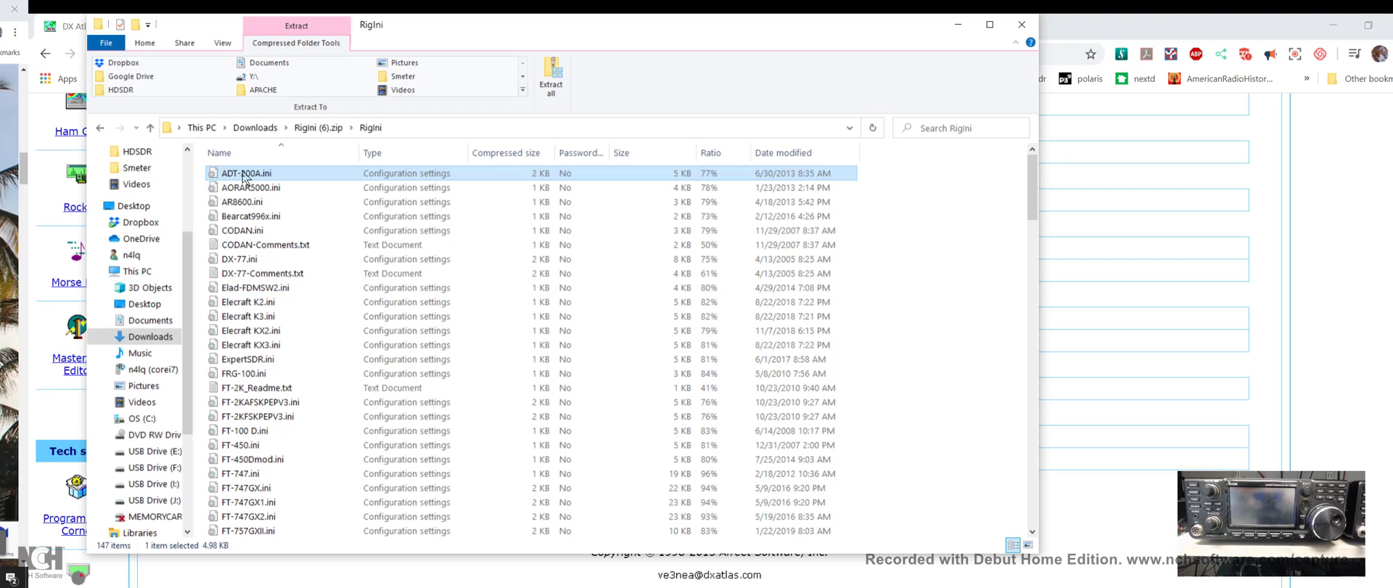
{"action": "key", "text": "shift+Down"}
{"action": "key", "text": "shift+Down"}
{"action": "key", "text": "shift+Down"}
{"action": "key", "text": "shift+Down"}
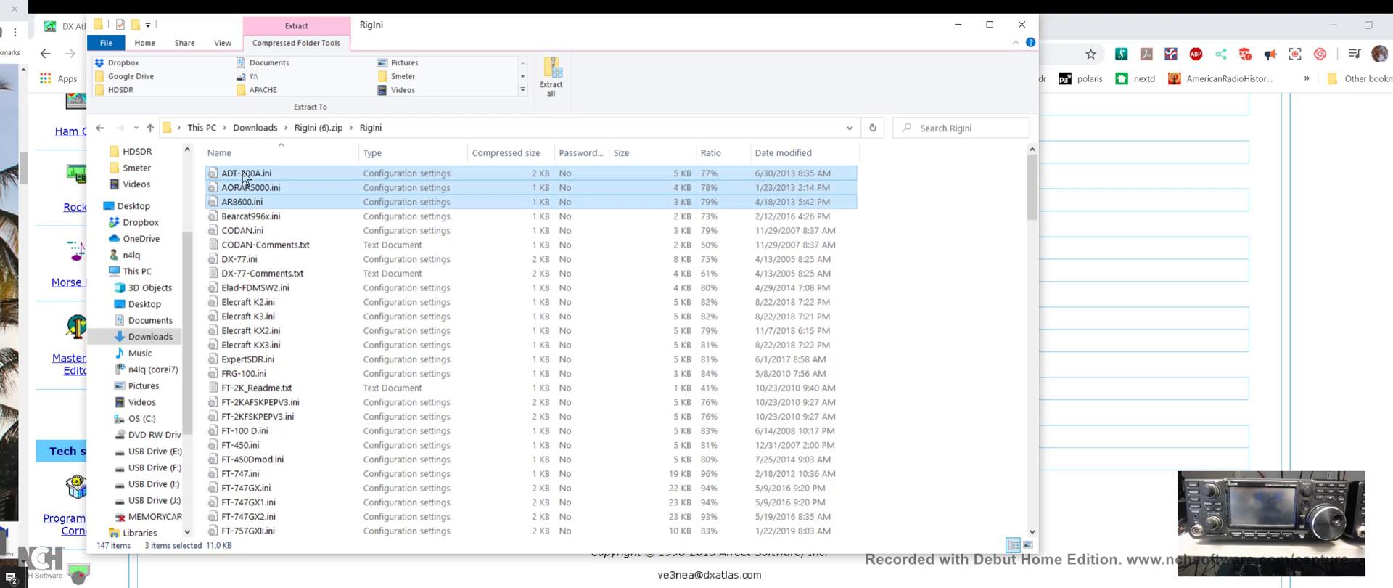
{"action": "key", "text": "shift+Down"}
{"action": "key", "text": "shift+Down"}
{"action": "key", "text": "shift+Down"}
{"action": "key", "text": "shift+Down"}
{"action": "key", "text": "shift+Down"}
{"action": "key", "text": "shift+Down"}
{"action": "key", "text": "shift+Down"}
{"action": "key", "text": "shift+Down"}
{"action": "key", "text": "shift+Down"}
{"action": "key", "text": "shift+Down"}
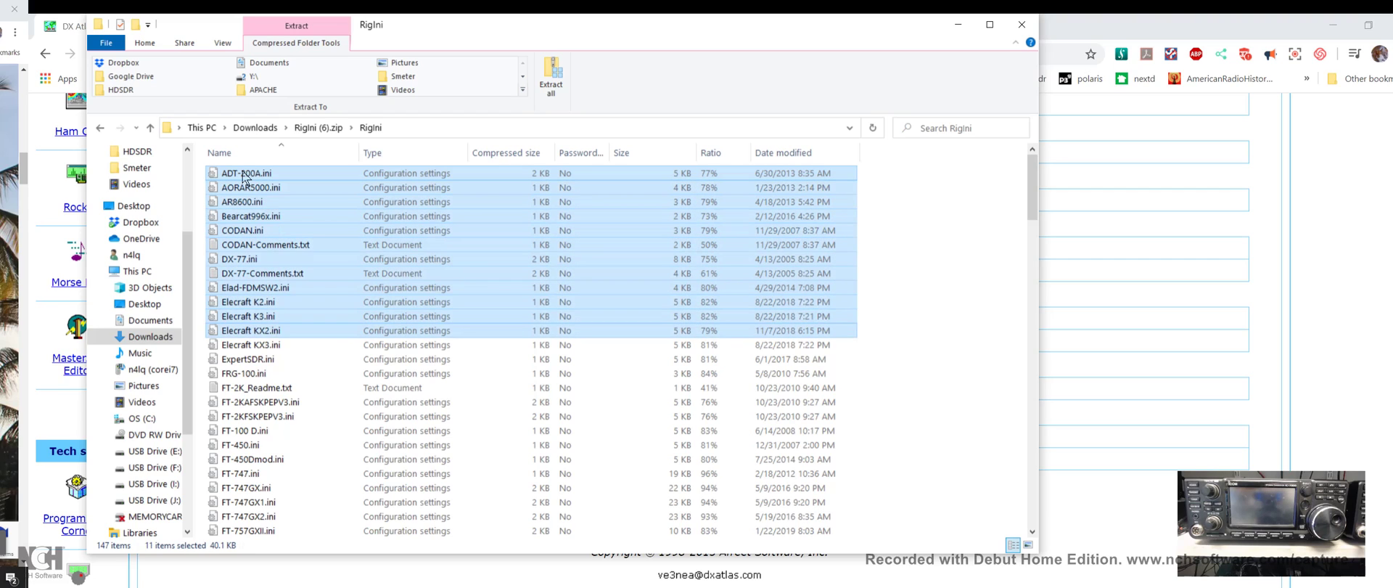
{"action": "key", "text": "shift+Down"}
{"action": "key", "text": "shift+Down"}
{"action": "key", "text": "shift+Down"}
{"action": "key", "text": "shift+Down"}
{"action": "key", "text": "shift+Down"}
{"action": "key", "text": "shift+Down"}
{"action": "key", "text": "shift+Down"}
{"action": "key", "text": "shift+Down"}
{"action": "key", "text": "shift+Down"}
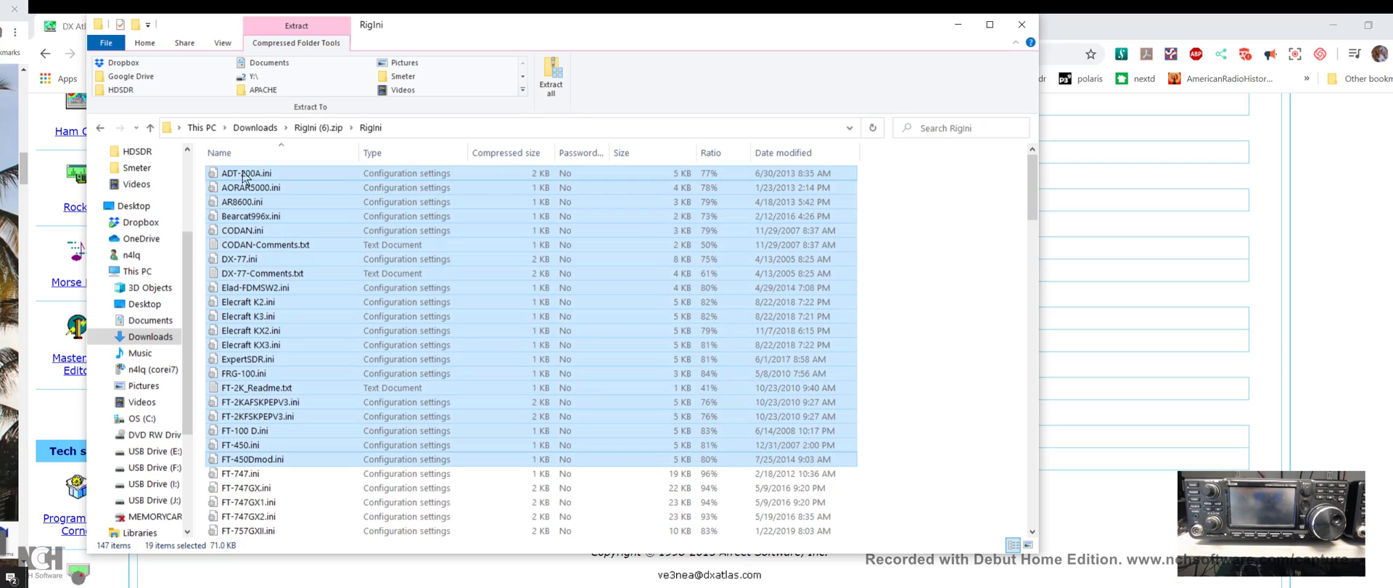
{"action": "key", "text": "shift+Down"}
{"action": "key", "text": "shift+Down"}
{"action": "key", "text": "shift+Down"}
{"action": "key", "text": "shift+Down"}
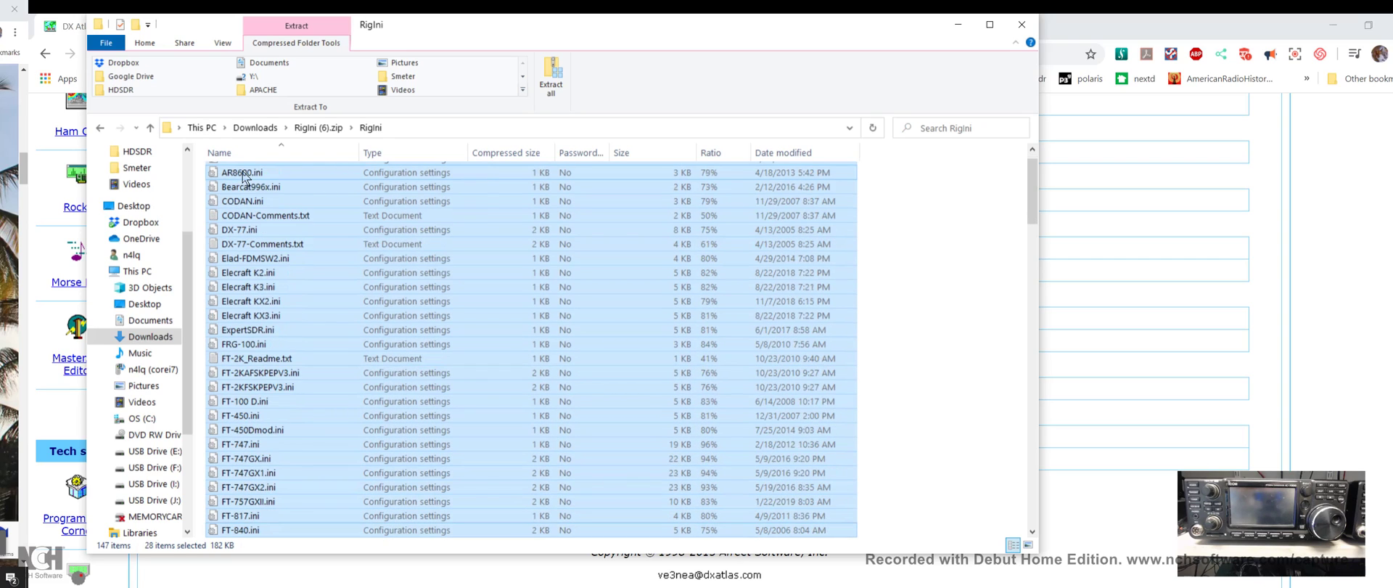
{"action": "right_click", "coordinate": [318, 320]}
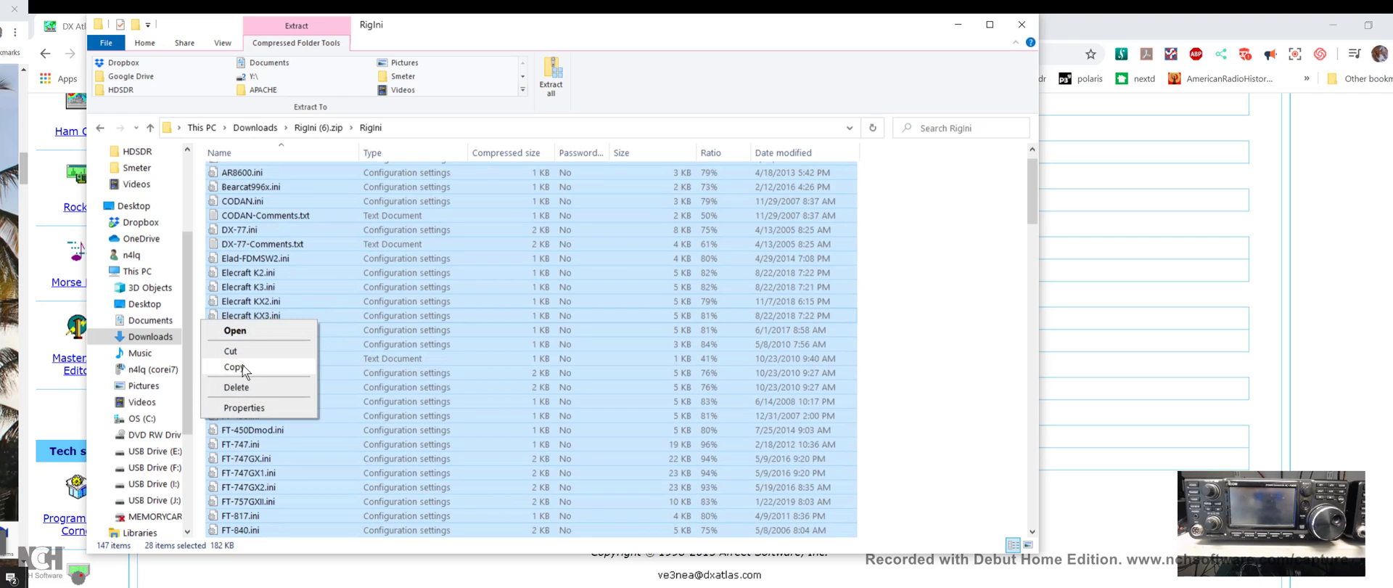
{"action": "left_click", "coordinate": [939, 276]}
{"action": "left_click", "coordinate": [936, 275]}
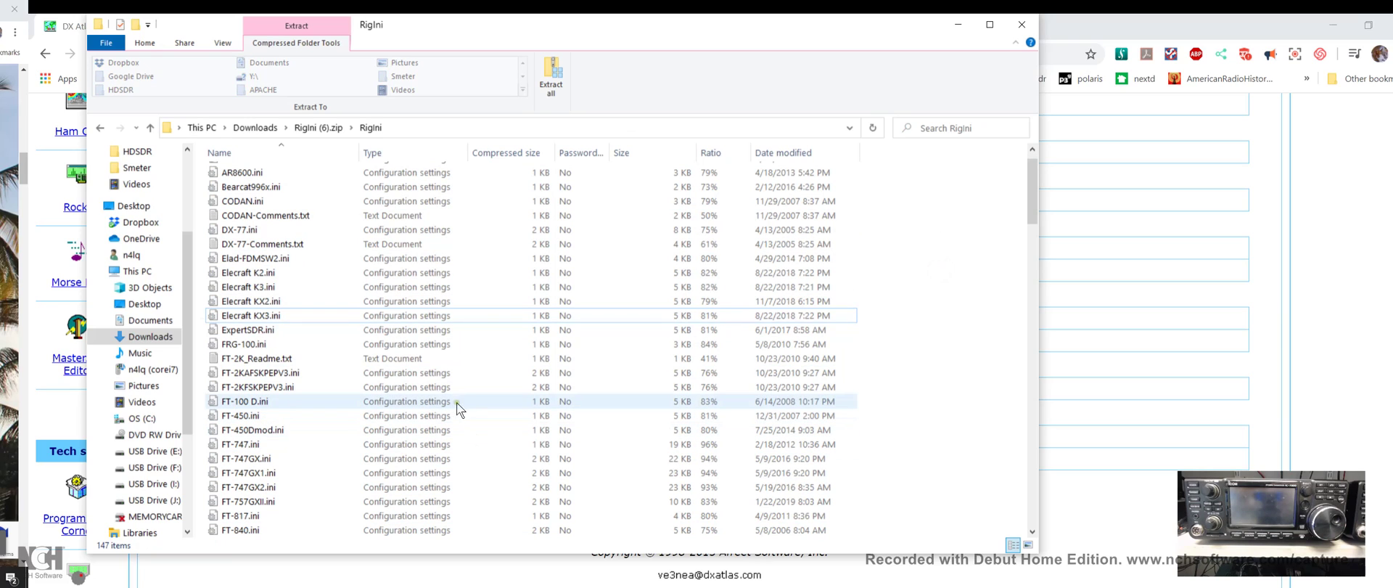
Open the omni rig folder on the C: drive.
{"action": "left_click", "coordinate": [131, 419]}
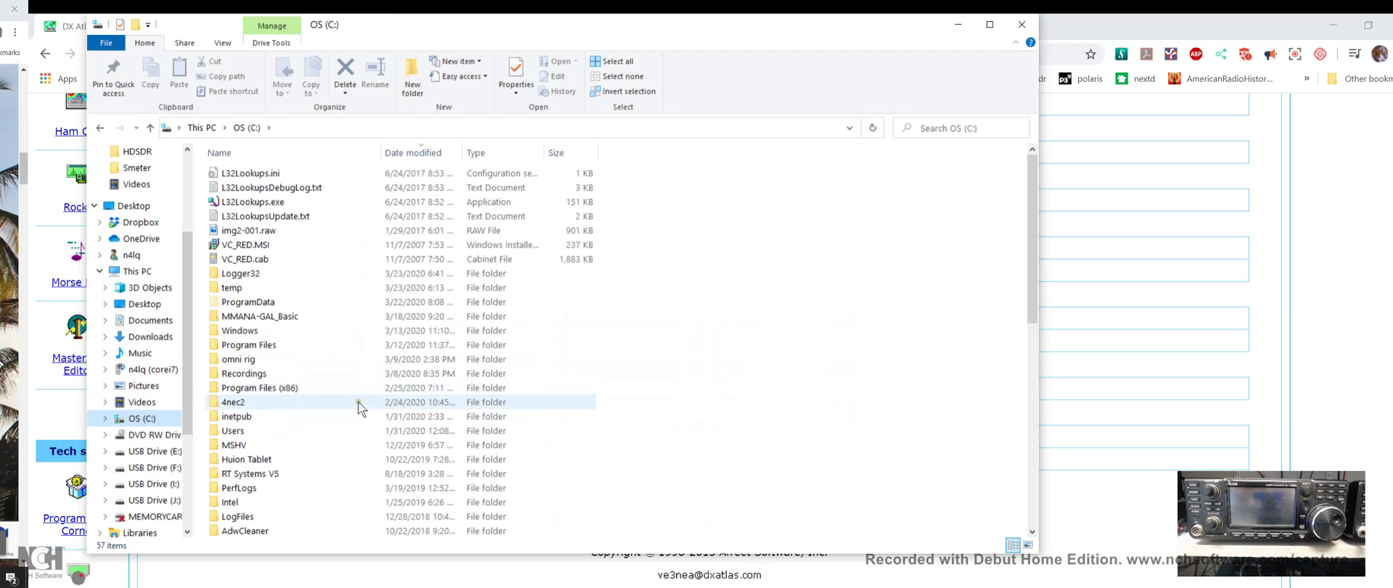
{"action": "scroll", "coordinate": [312, 320], "scroll_direction": "down", "scroll_amount": 1}
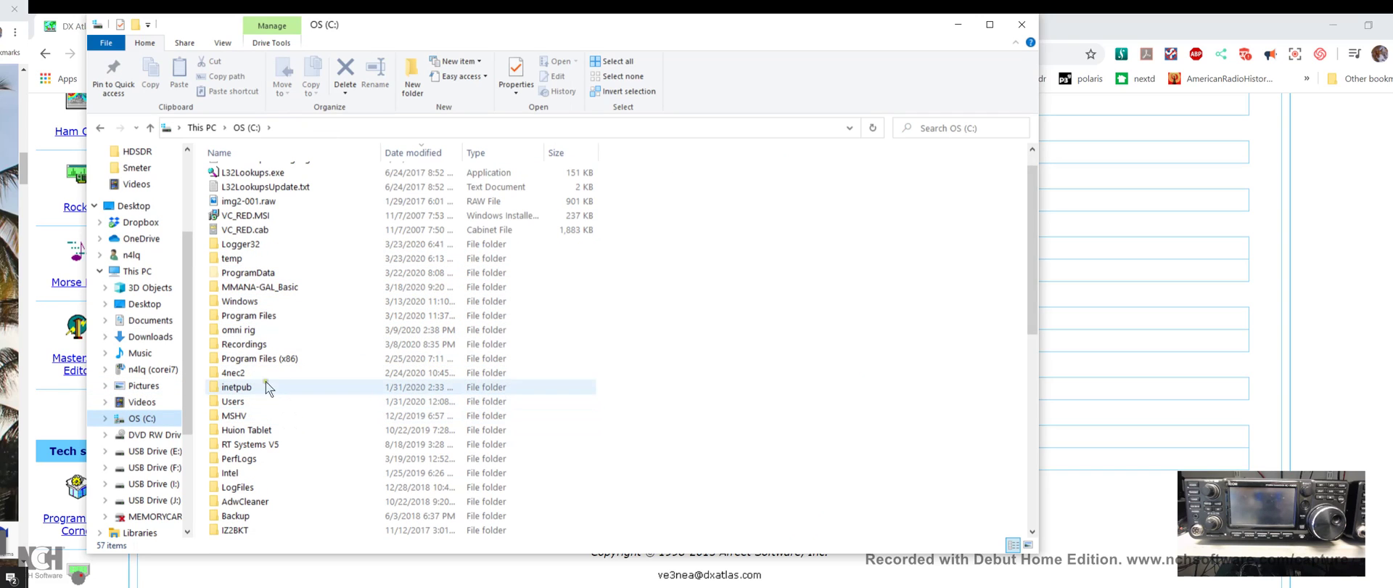
{"action": "double_click", "coordinate": [237, 330]}
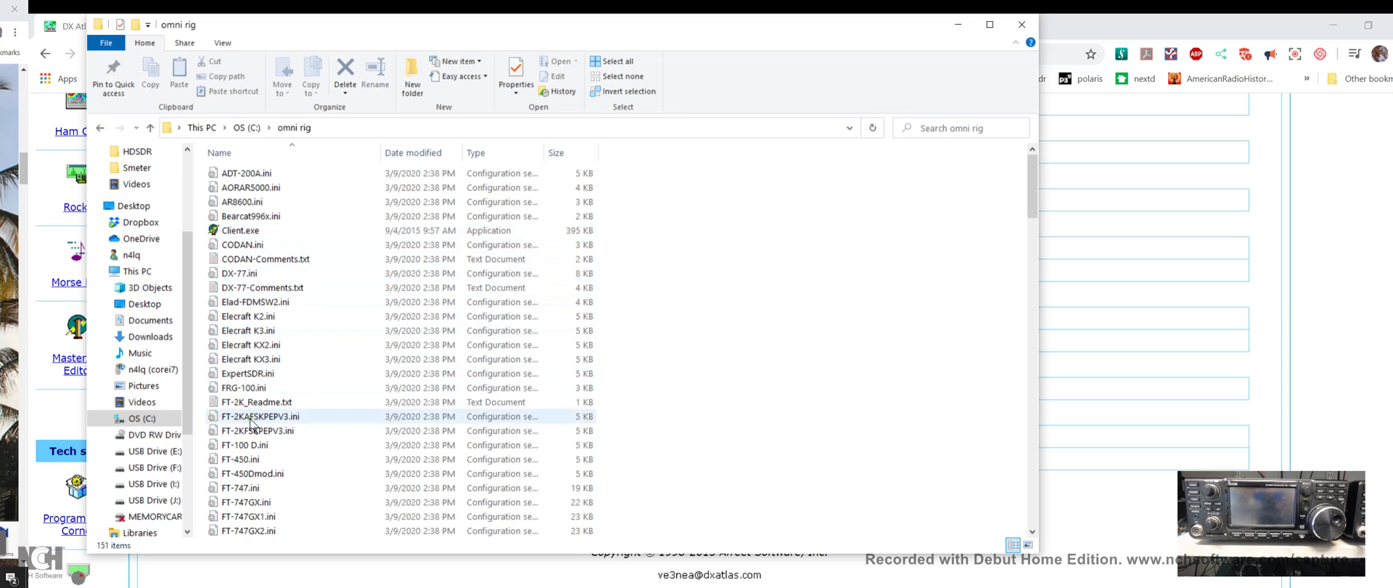
Launch Client.exe from the omni rig folder and open the Omni-Rig Settings dialog beside the client window.
{"action": "scroll", "coordinate": [372, 421], "scroll_direction": "down", "scroll_amount": 5}
{"action": "scroll", "coordinate": [406, 419], "scroll_direction": "up", "scroll_amount": 5}
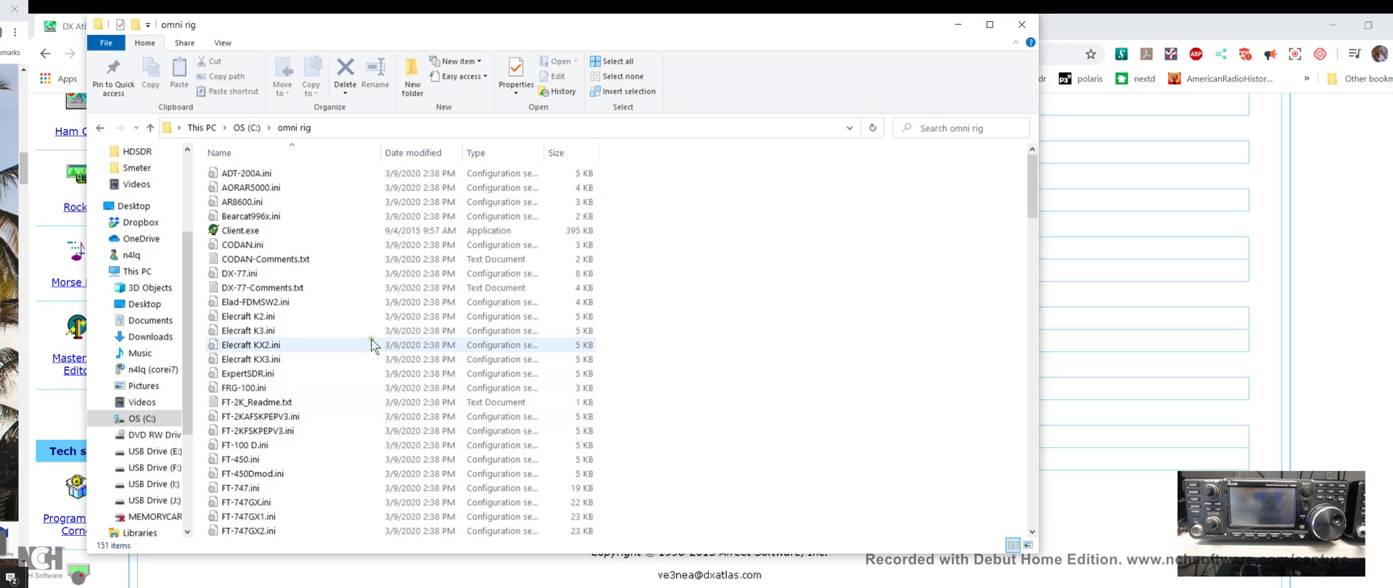
{"action": "left_click", "coordinate": [245, 232]}
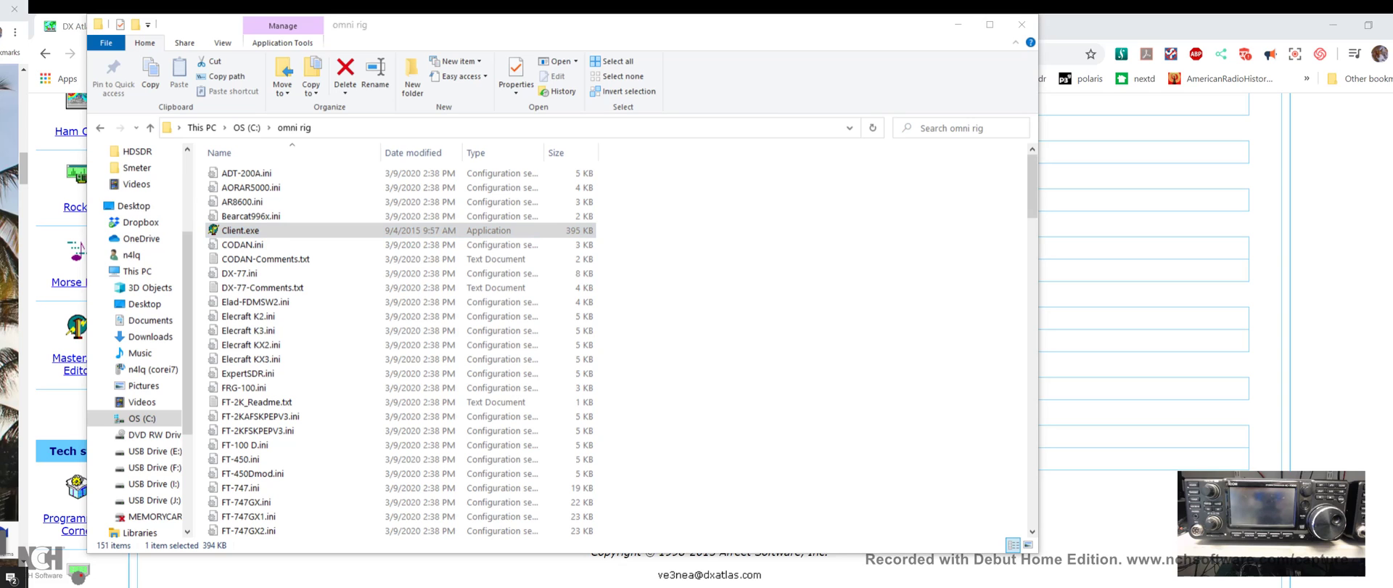
{"action": "left_click_drag", "start_coordinate": [228, 212], "coordinate": [756, 142]}
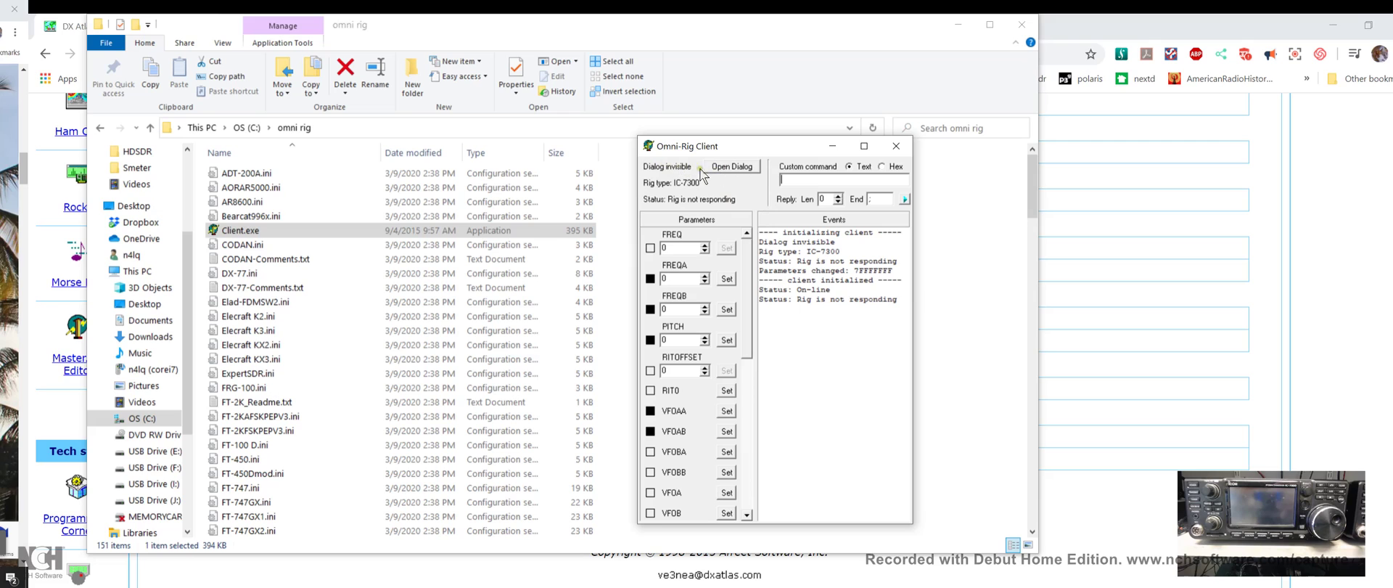
{"action": "left_click", "coordinate": [745, 172]}
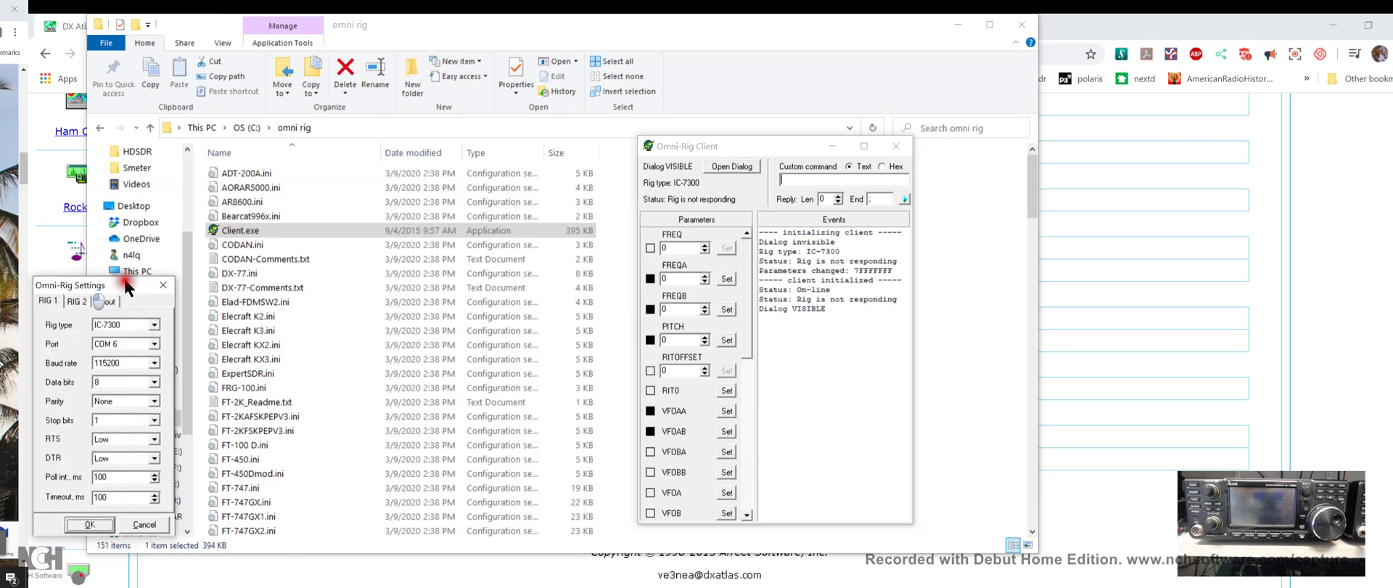
{"action": "left_click_drag", "start_coordinate": [163, 278], "coordinate": [556, 143]}
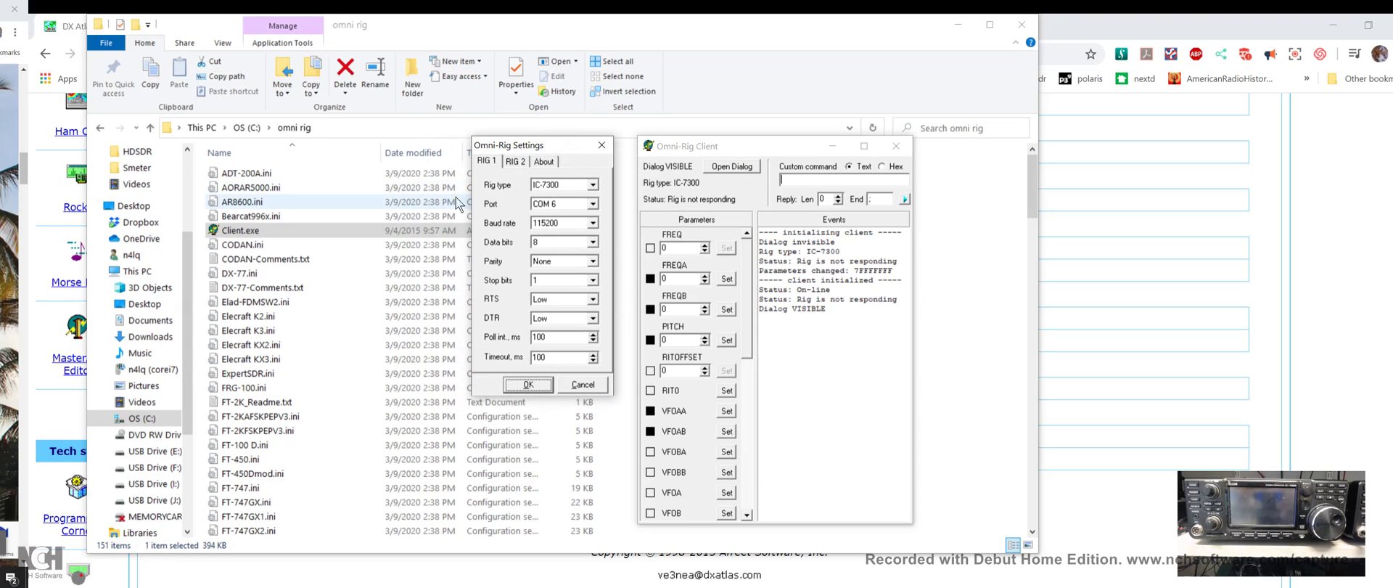
Choose IC-7300 as the RIG 1 rig type and keep its port on COM 6.
{"action": "left_click", "coordinate": [594, 186]}
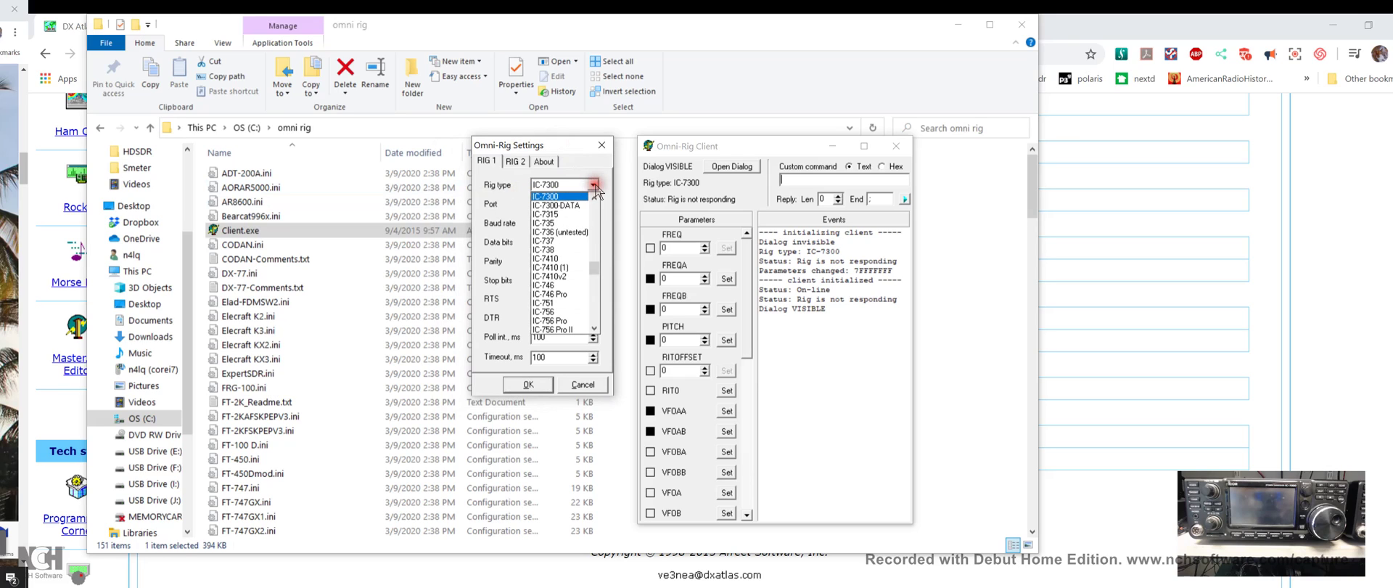
{"action": "left_click", "coordinate": [571, 196]}
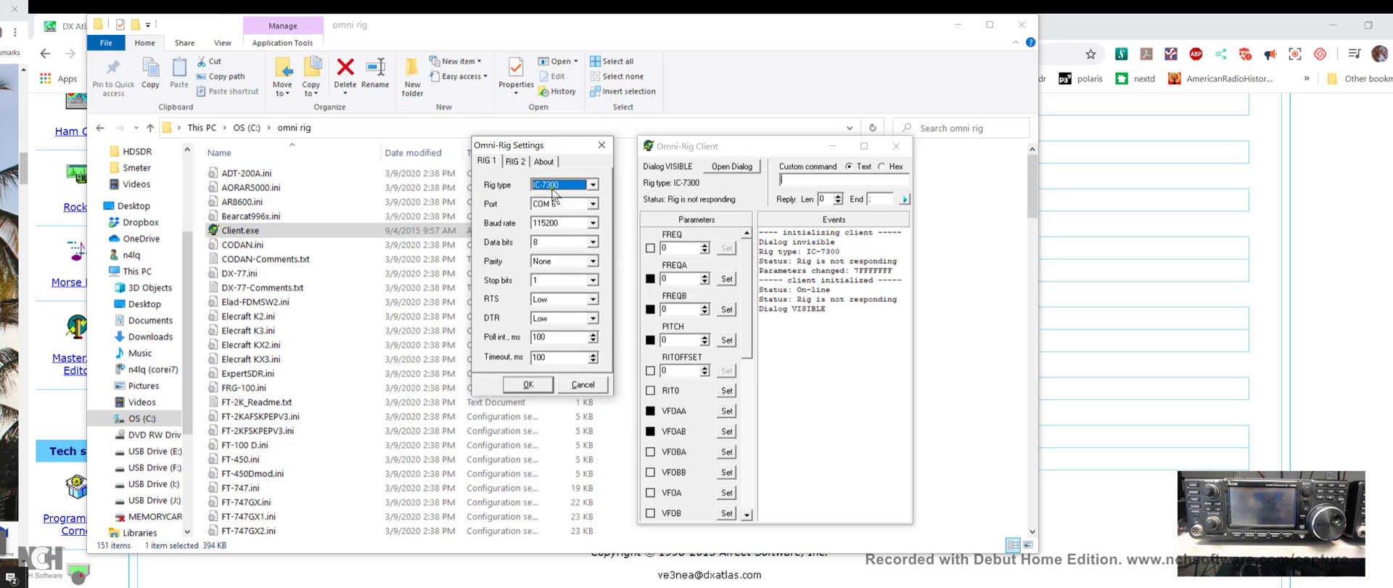
{"action": "left_click", "coordinate": [594, 205]}
{"action": "left_click", "coordinate": [594, 206]}
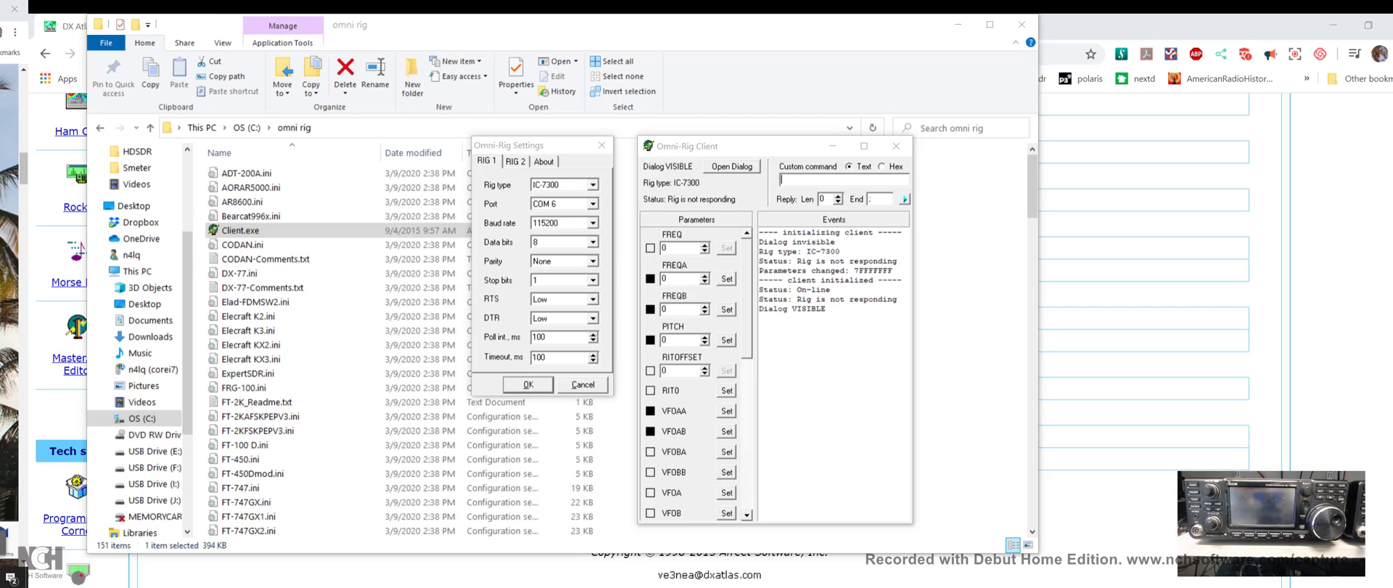
In Device Manager, set the Silicon Labs CP210x USB to UART Bridge (COM6) to 115200 bits per second, and accept the Omni-Rig settings.
{"action": "left_click_drag", "start_coordinate": [351, 194], "coordinate": [942, 168]}
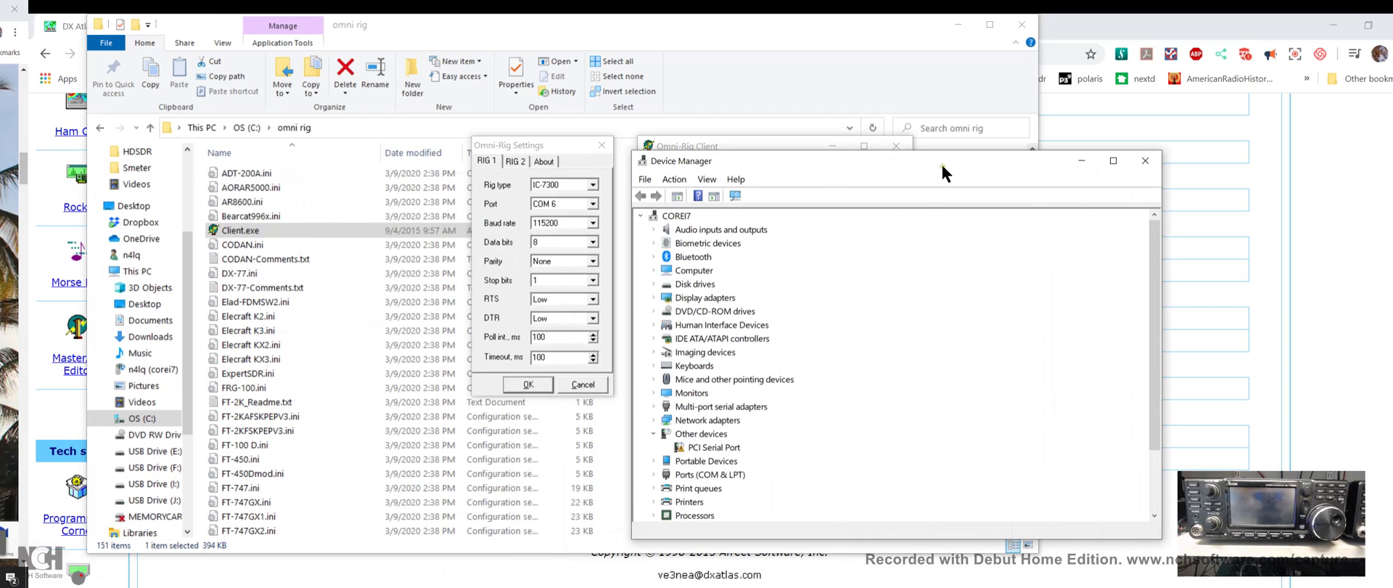
{"action": "left_click", "coordinate": [657, 475]}
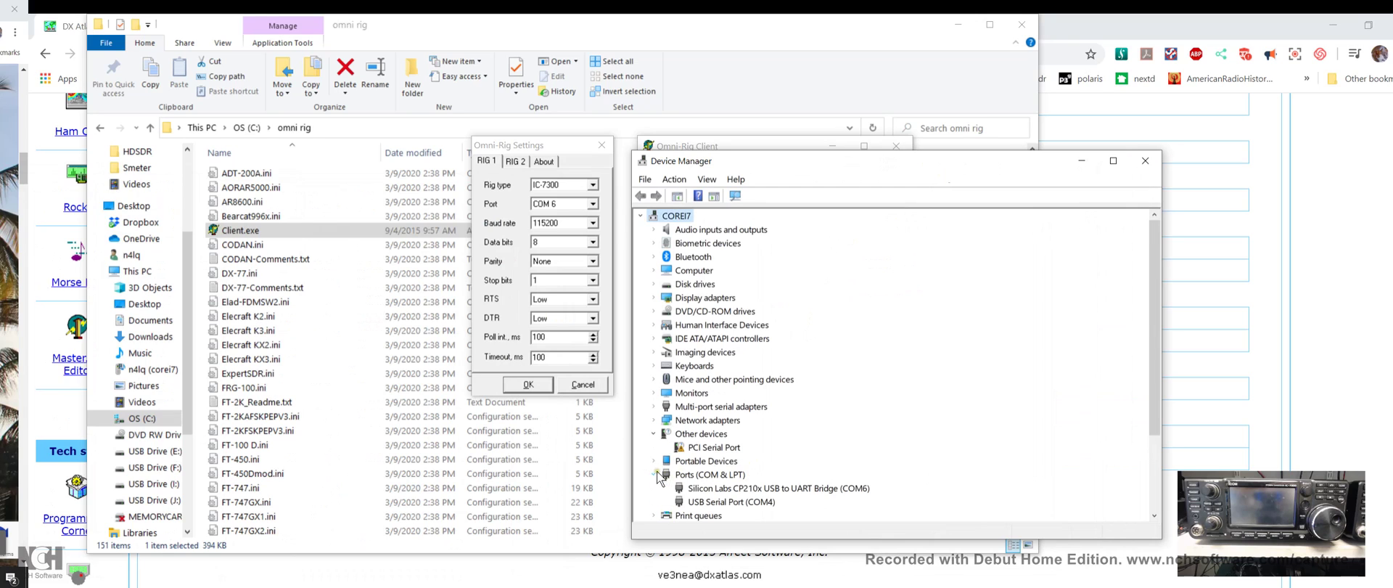
{"action": "double_click", "coordinate": [719, 489]}
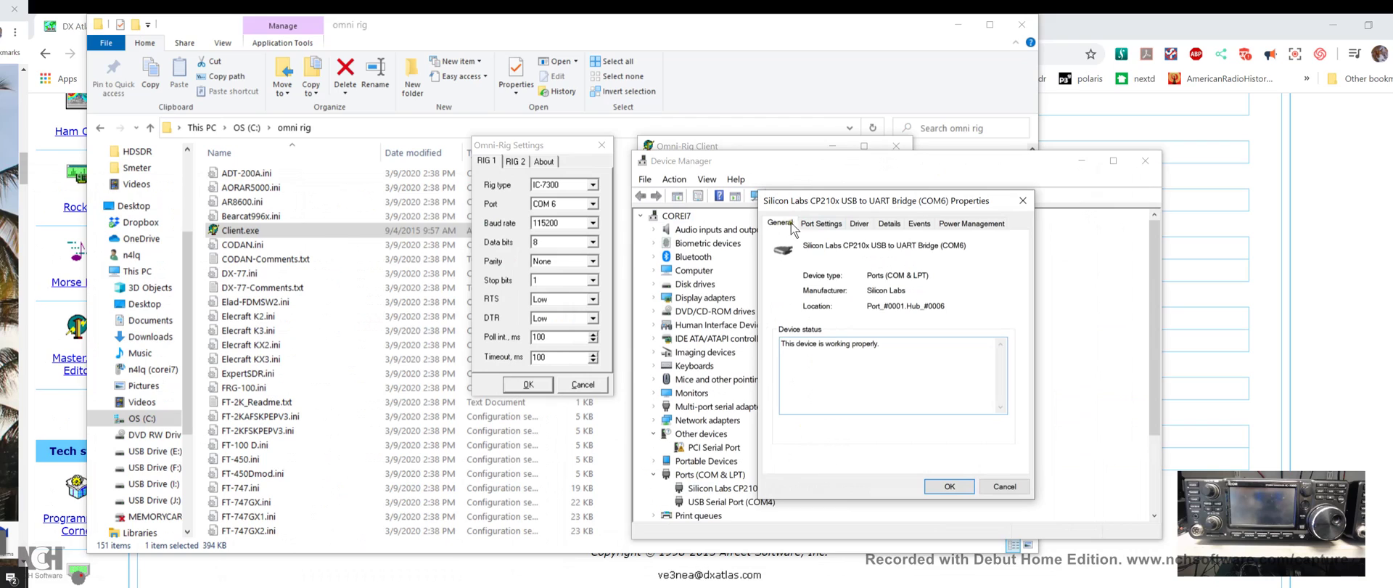
{"action": "left_click", "coordinate": [823, 225]}
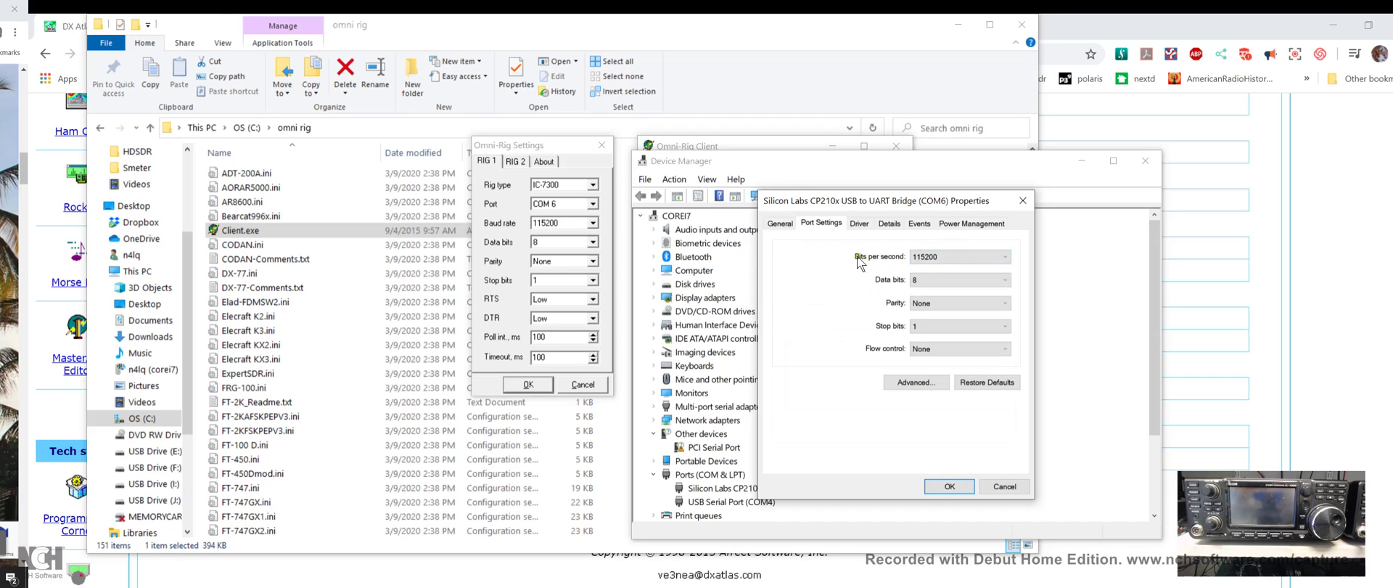
{"action": "left_click", "coordinate": [1003, 258]}
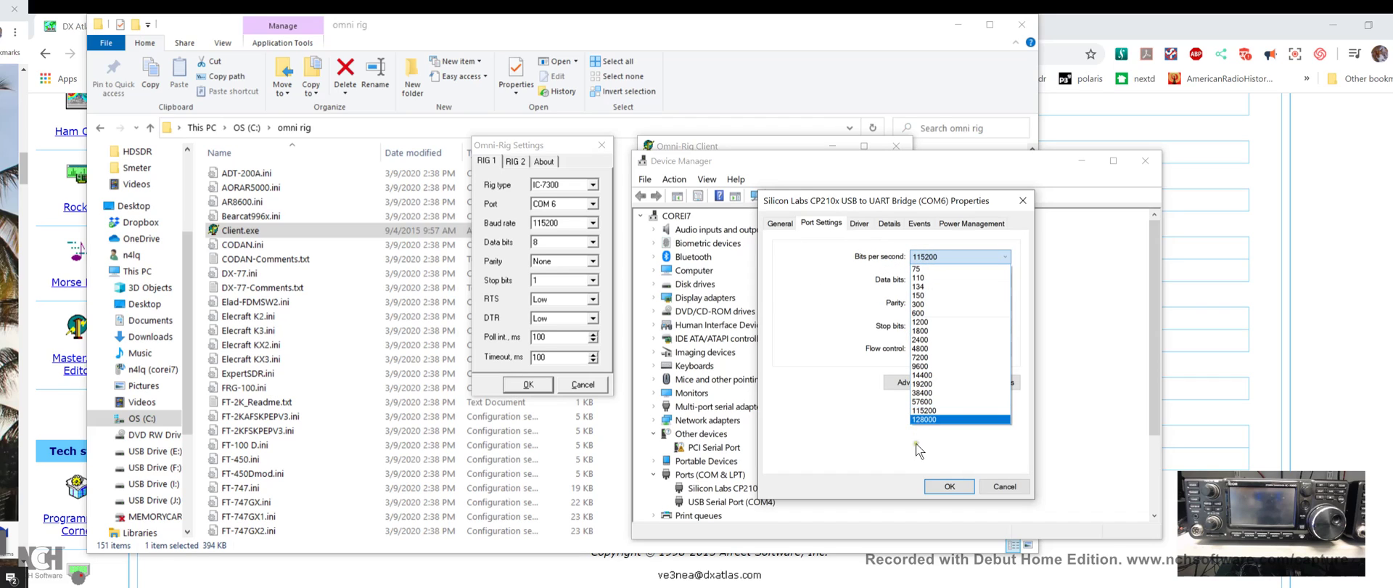
{"action": "left_click", "coordinate": [932, 410]}
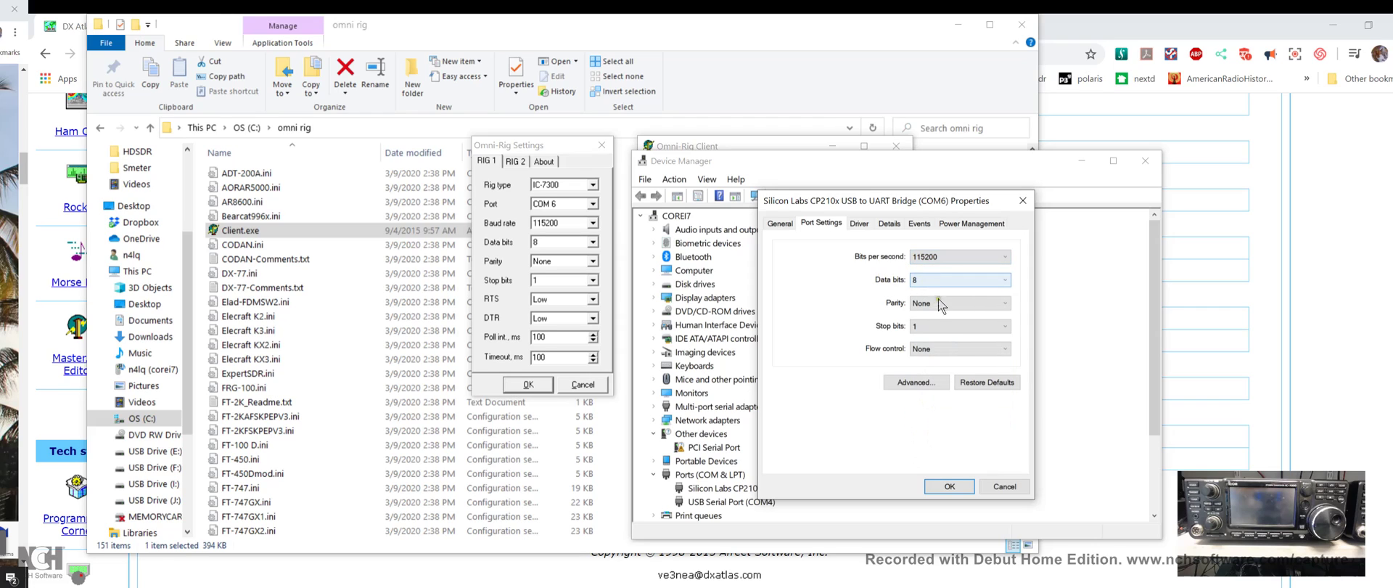
{"action": "left_click", "coordinate": [951, 485]}
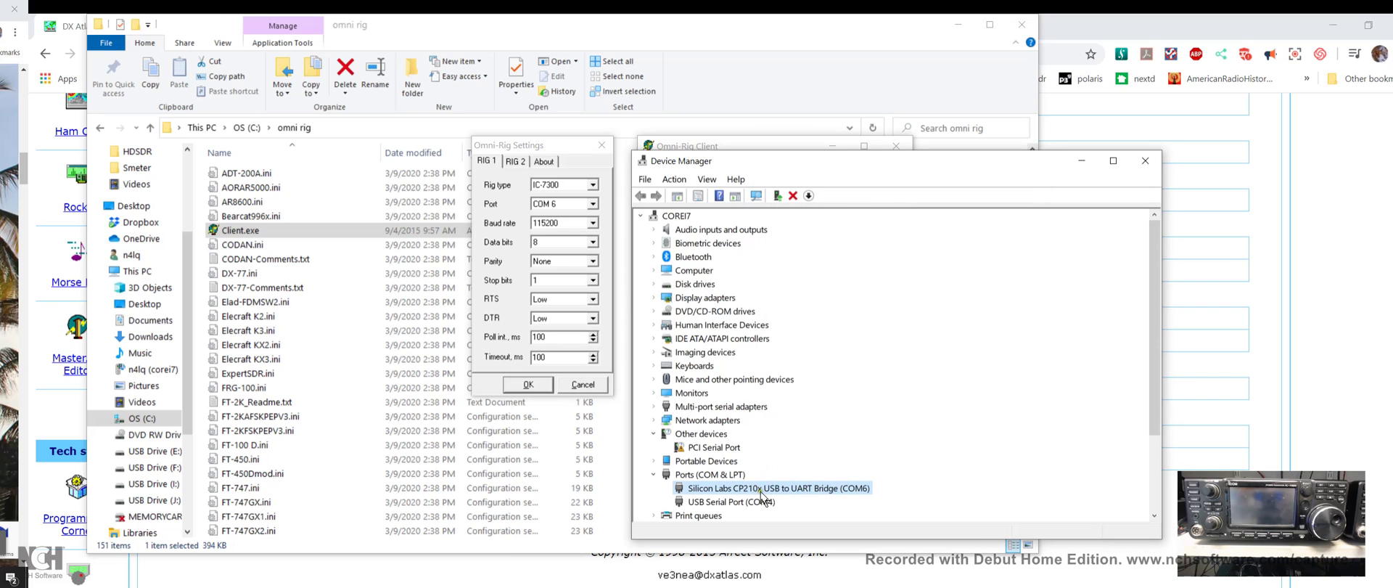
{"action": "left_click", "coordinate": [1145, 161]}
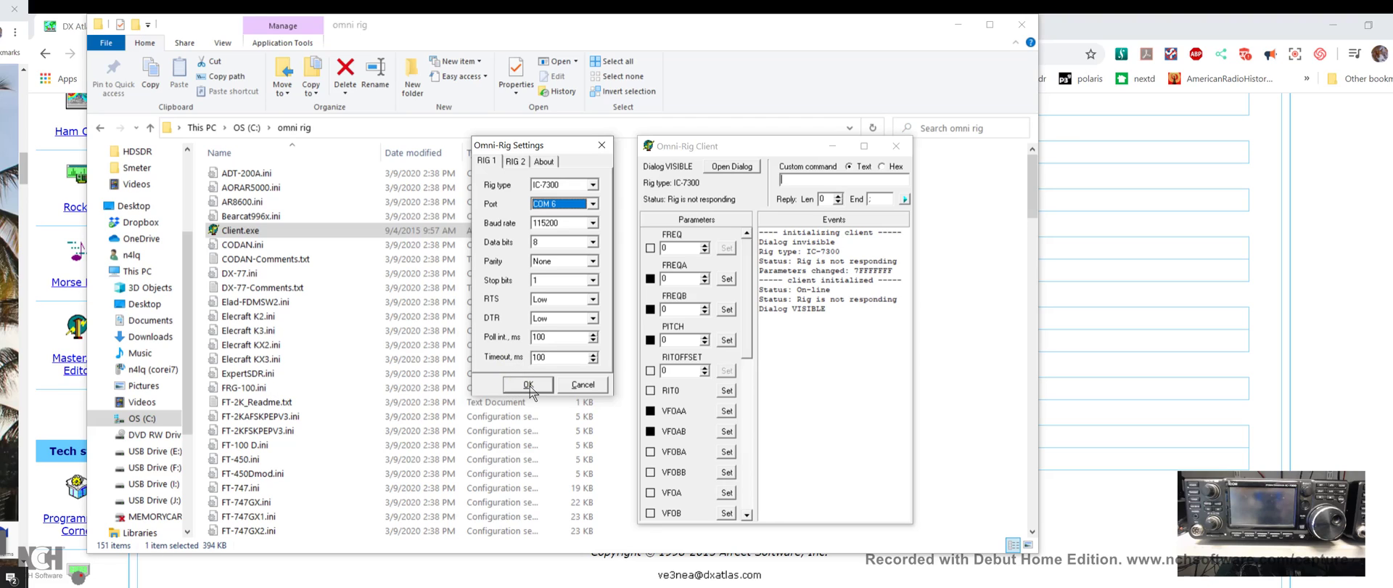
{"action": "left_click", "coordinate": [529, 386]}
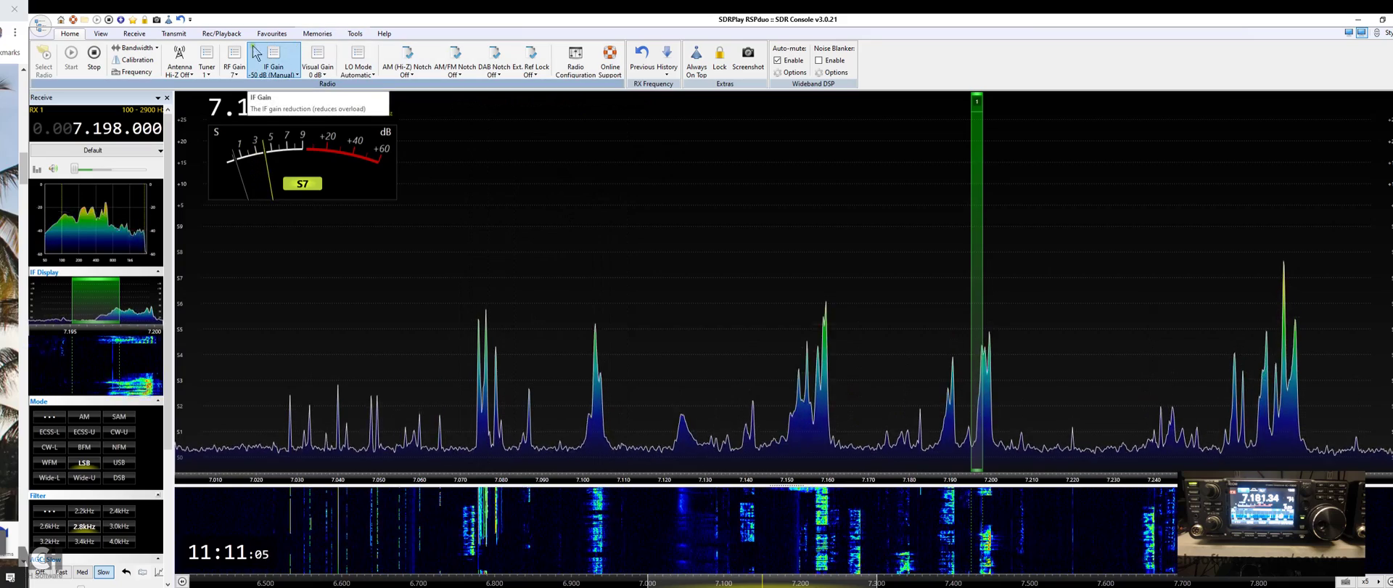
In SDR Console, enable External Radio for the More Options panel and restart the program with the SDRPlay RSPduo.
{"action": "left_click", "coordinate": [100, 34]}
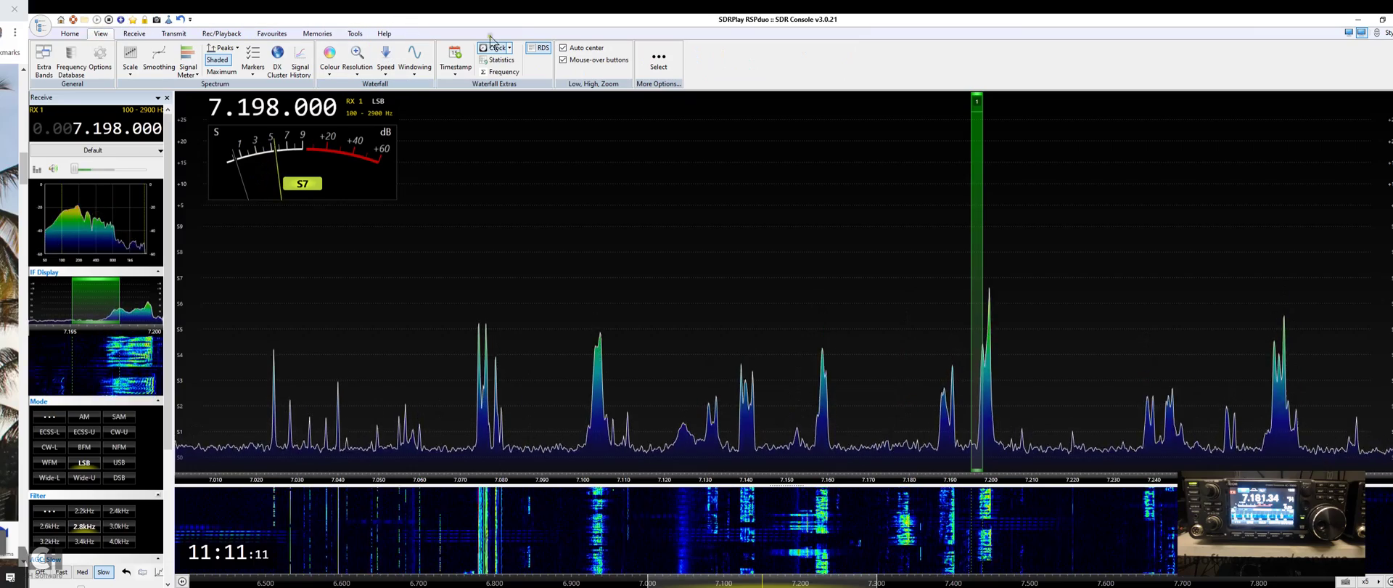
{"action": "left_click", "coordinate": [660, 61]}
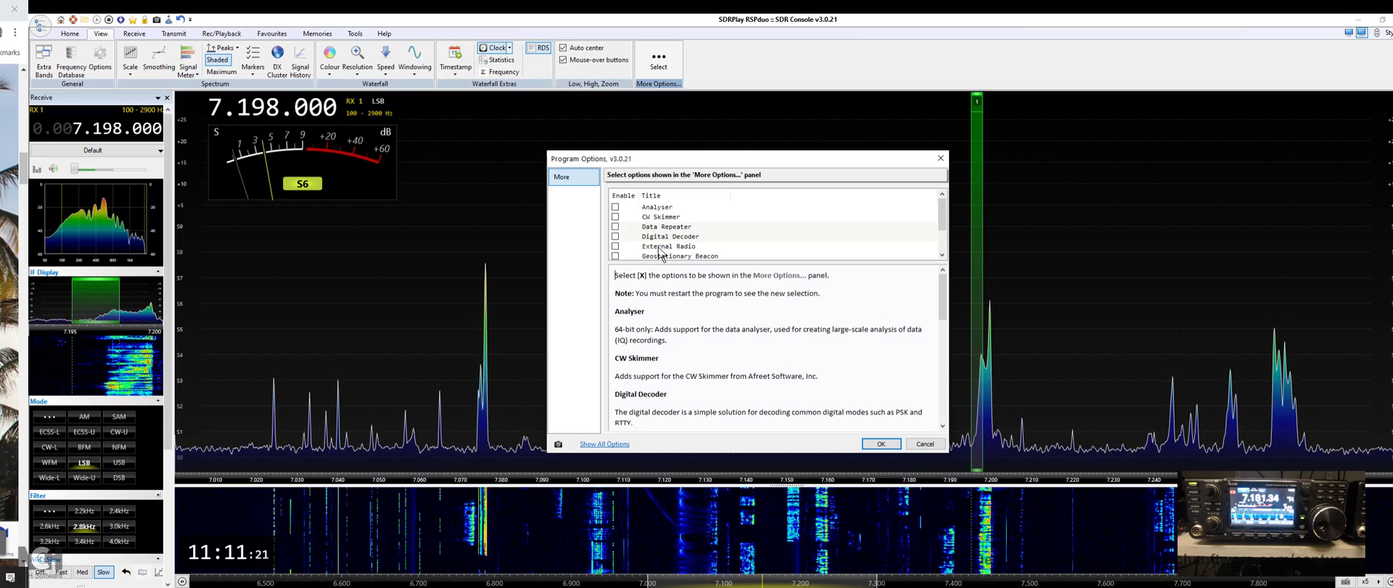
{"action": "left_click", "coordinate": [615, 247]}
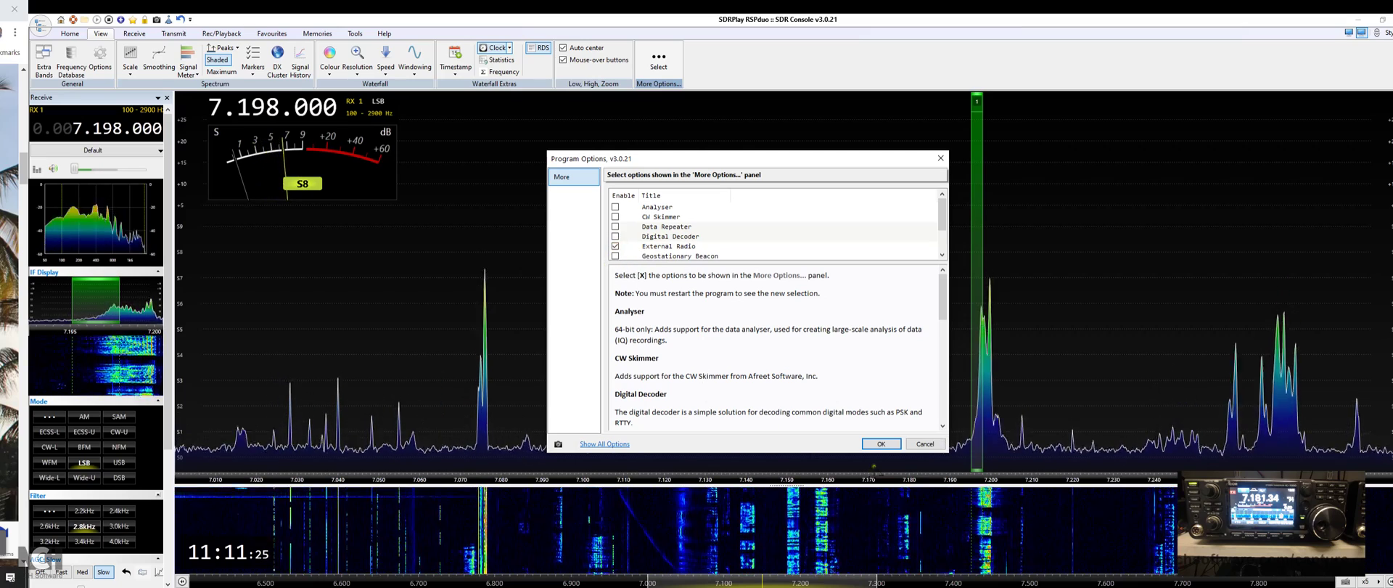
{"action": "left_click", "coordinate": [883, 444]}
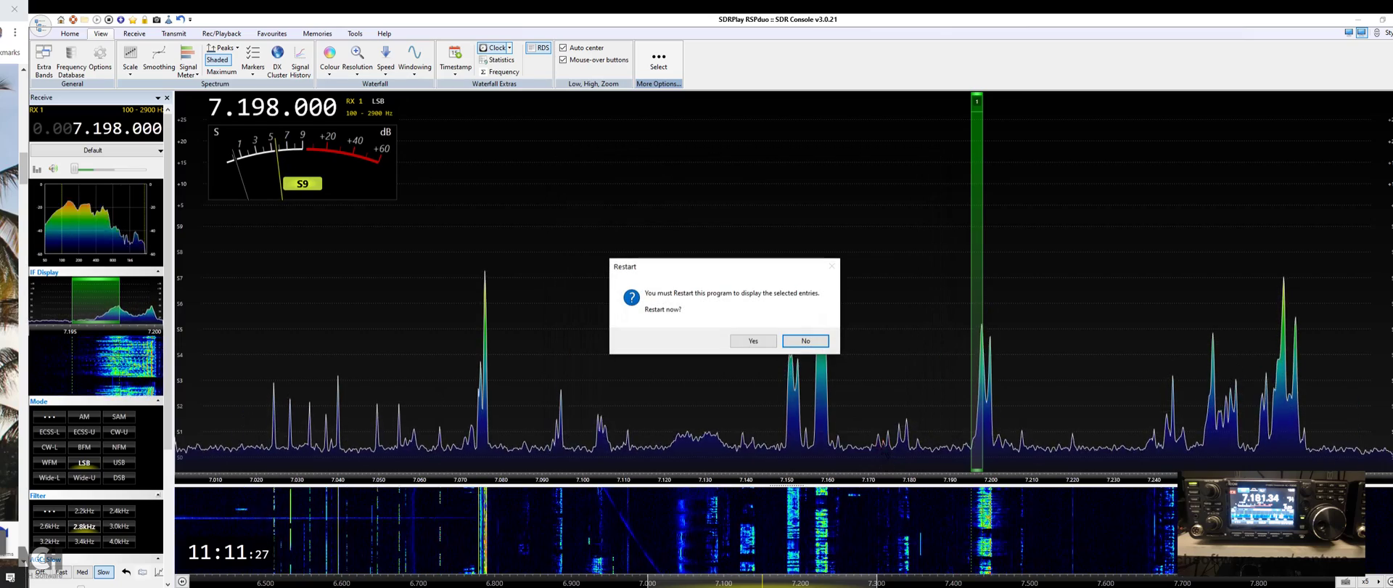
{"action": "left_click", "coordinate": [751, 341]}
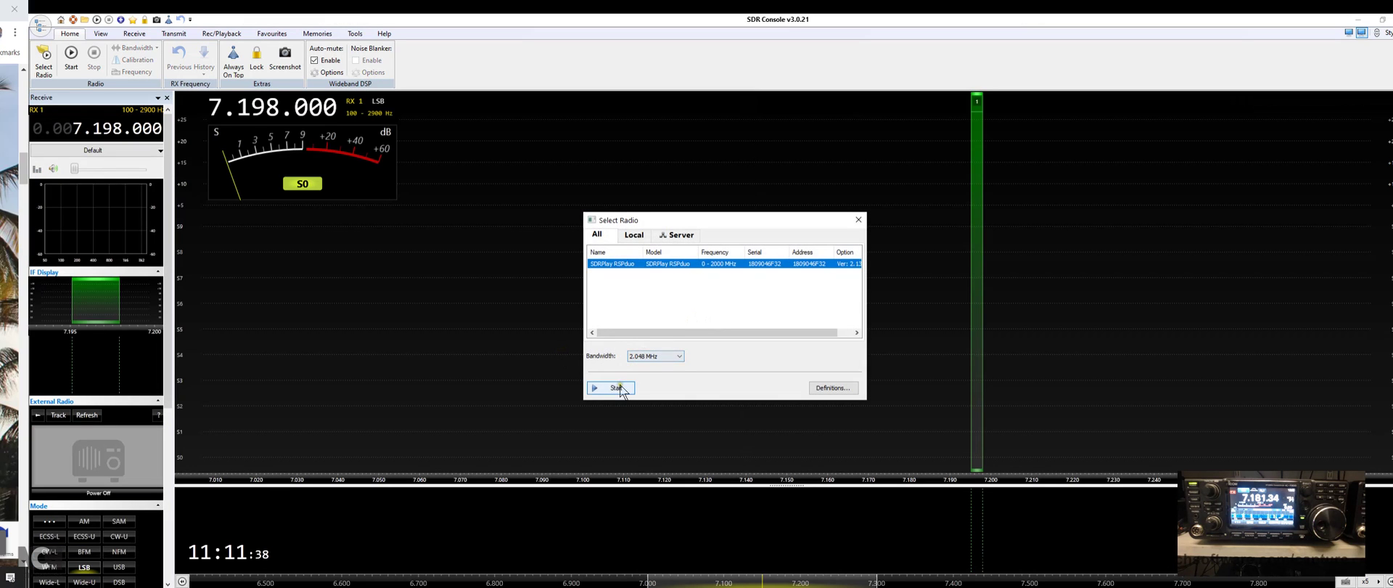
{"action": "left_click", "coordinate": [615, 387]}
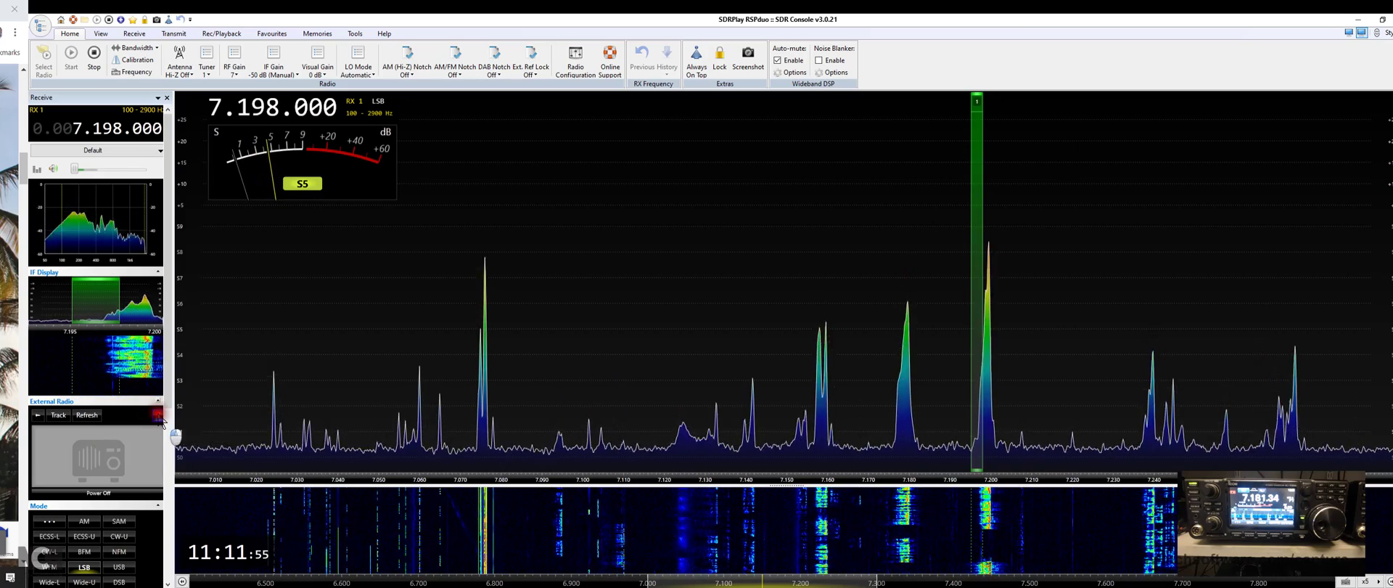
Start the OmniRig interface from the External Radio panel and accept the options with radio 1 (IC-7300).
{"action": "left_click", "coordinate": [158, 416]}
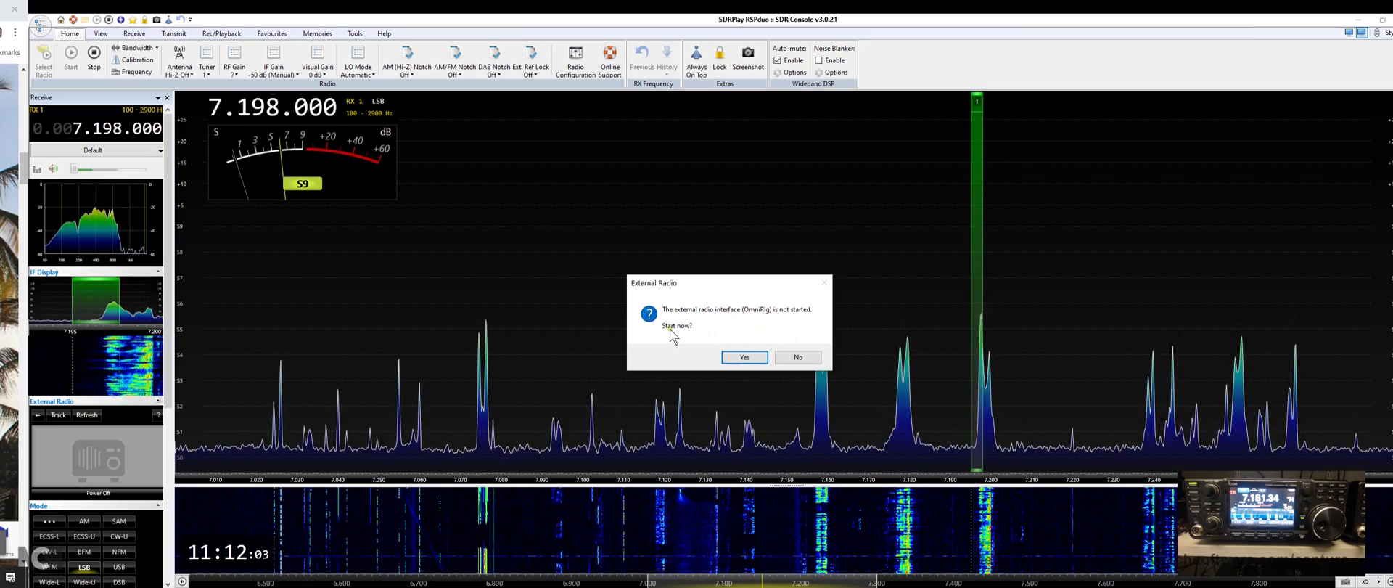
{"action": "left_click", "coordinate": [745, 356]}
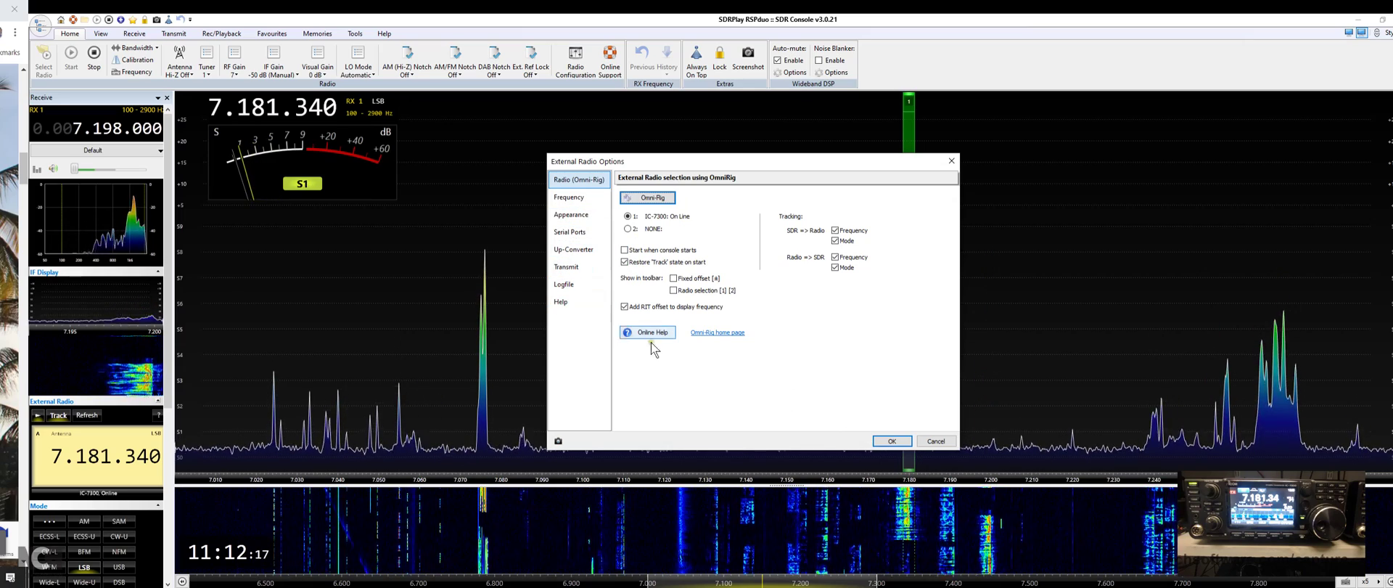
{"action": "left_click", "coordinate": [893, 440]}
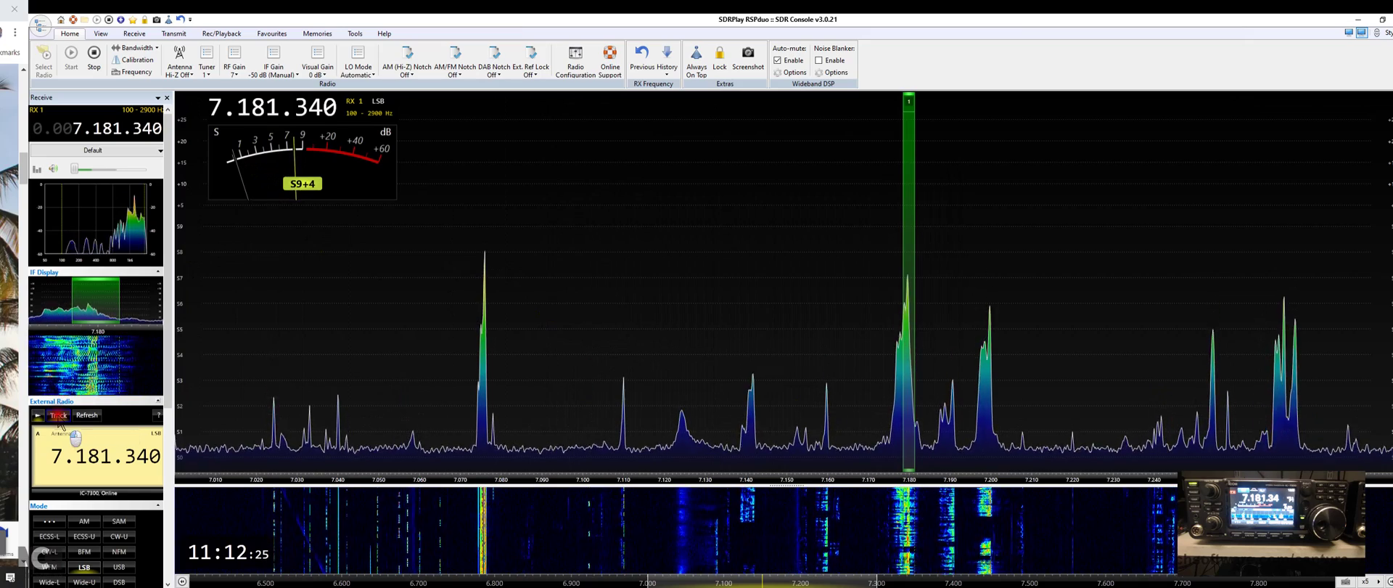
Toggle external radio tracking off and on, and test it by tuning the spectrum to 7.083.450, 7.166.350 and 7.093.750.
{"action": "left_click", "coordinate": [60, 419]}
{"action": "left_click", "coordinate": [59, 420]}
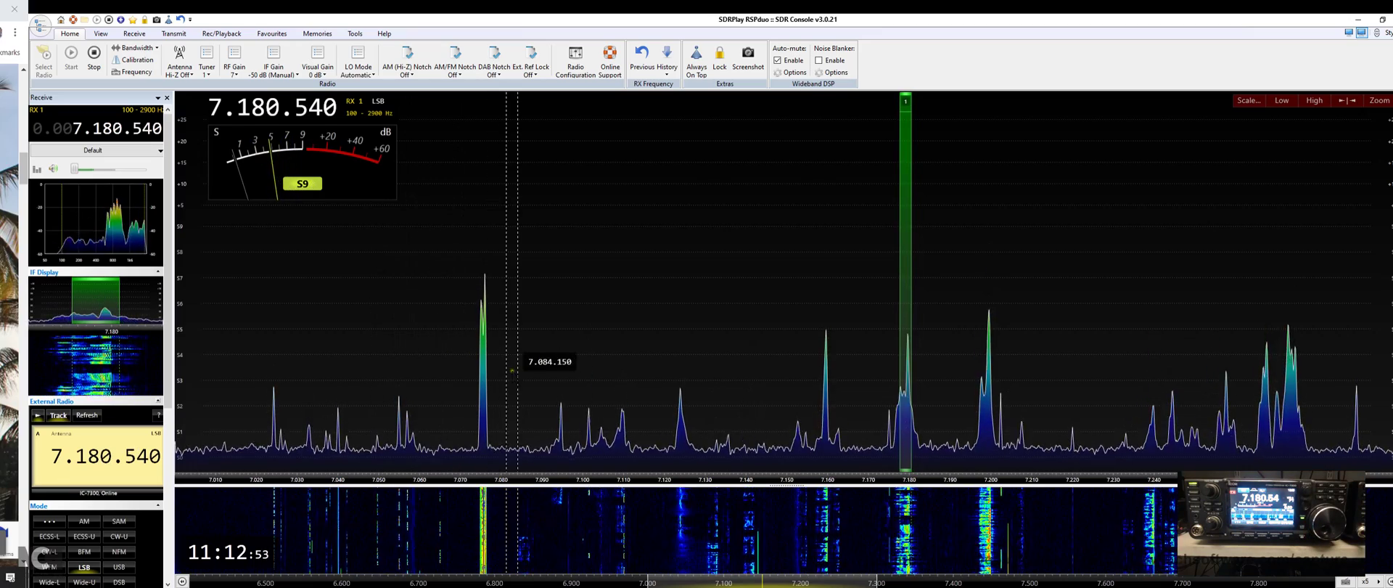
{"action": "left_click", "coordinate": [509, 369]}
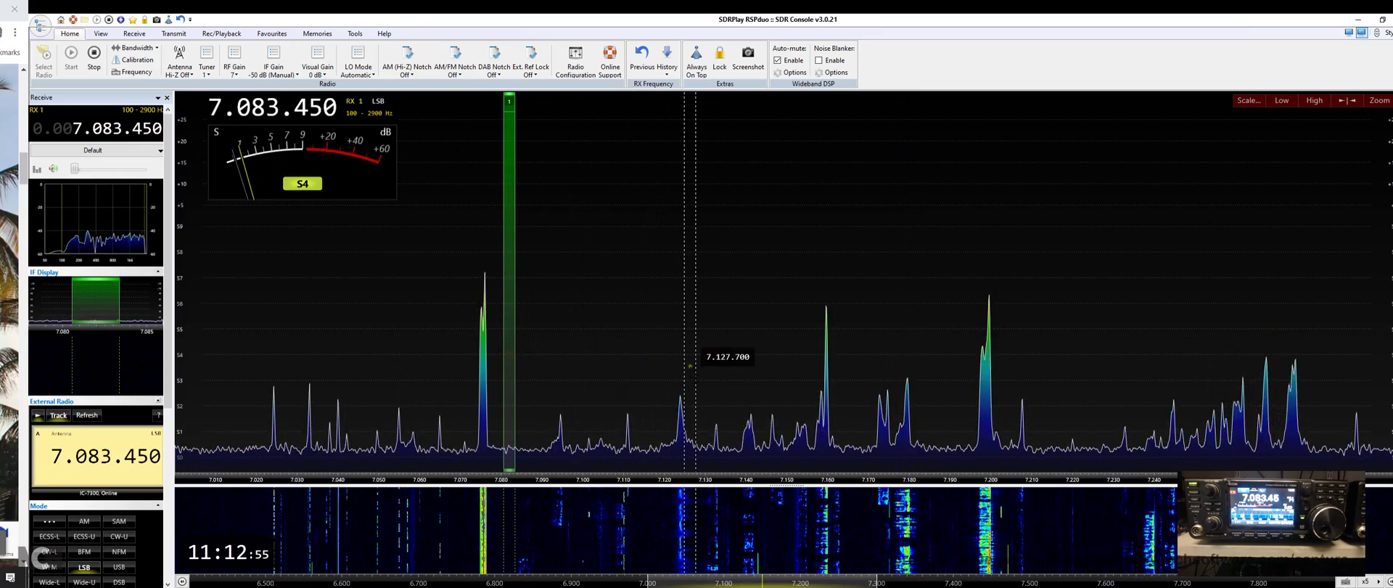
{"action": "left_click", "coordinate": [701, 359]}
{"action": "left_click", "coordinate": [847, 360]}
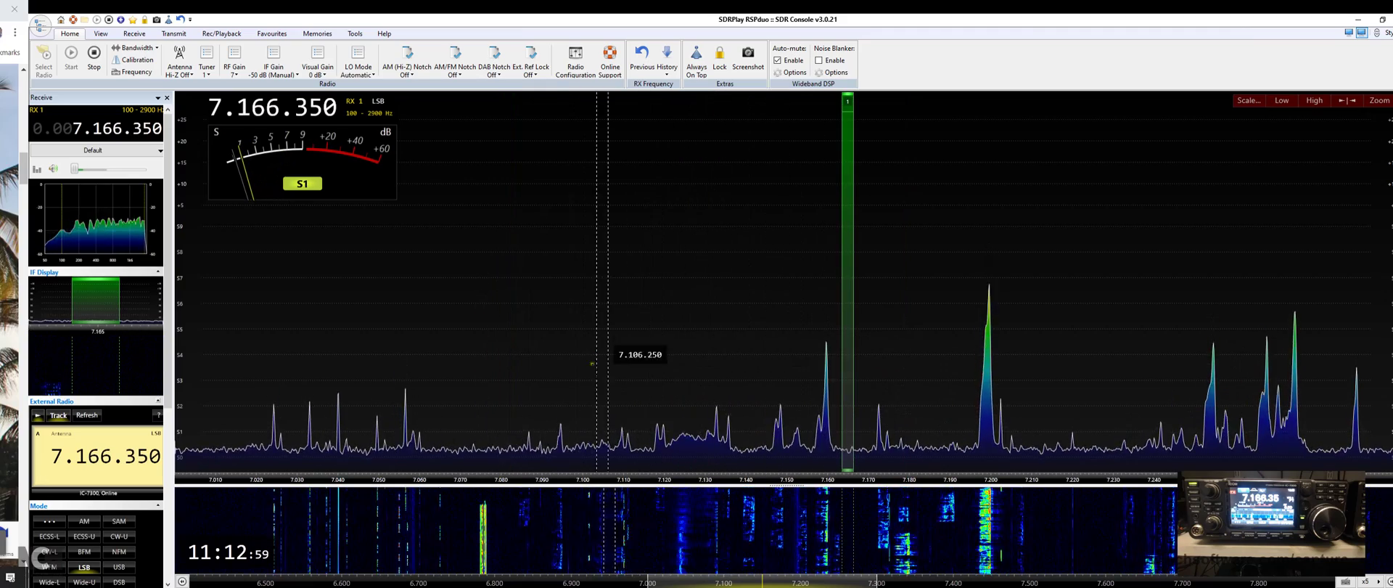
{"action": "left_click", "coordinate": [551, 359]}
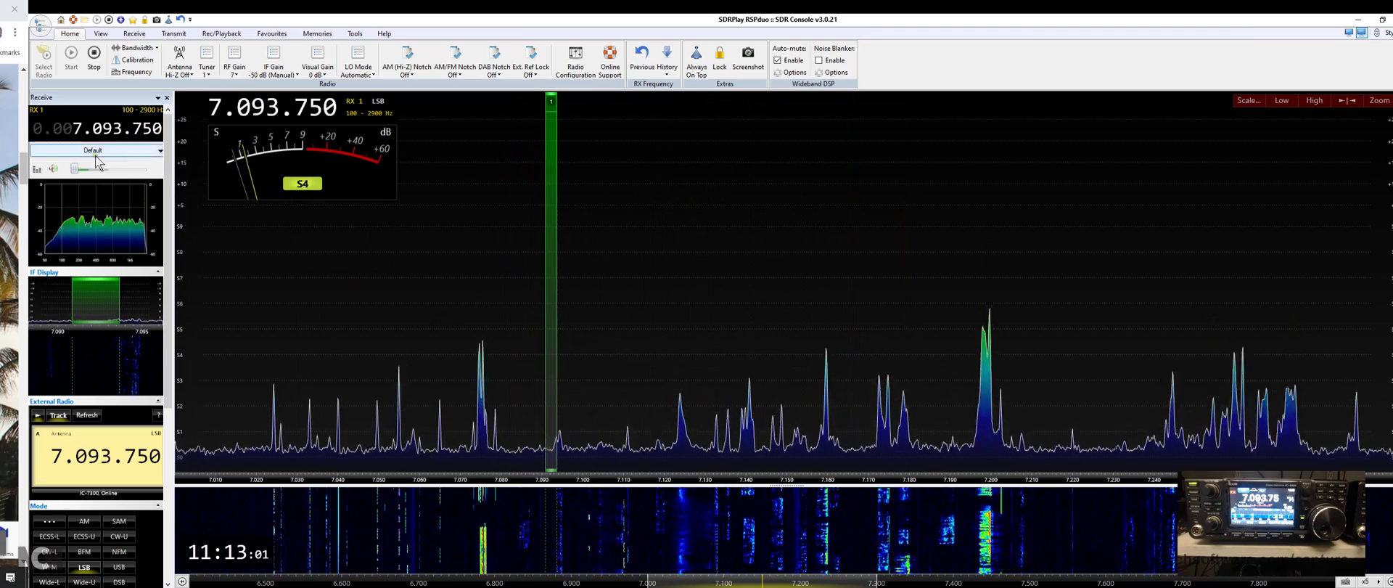
Raise the output audio level, tune to the signal near 7.199.700, and lower the audio level again.
{"action": "left_click_drag", "start_coordinate": [77, 170], "coordinate": [102, 171]}
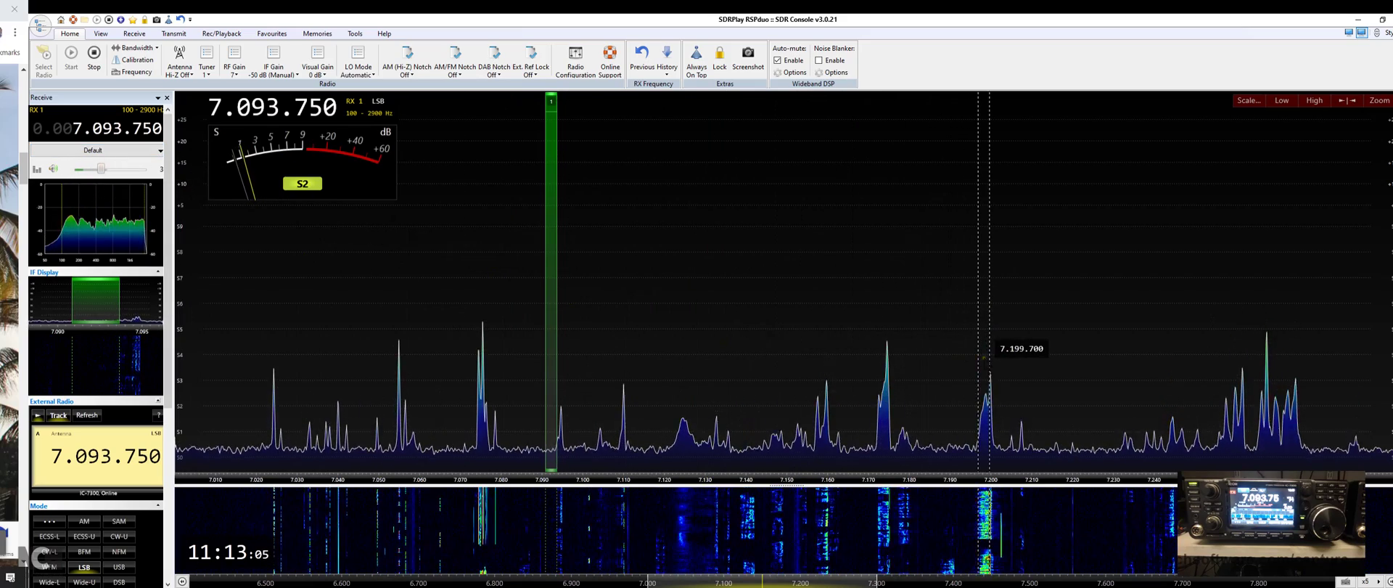
{"action": "left_click", "coordinate": [990, 356]}
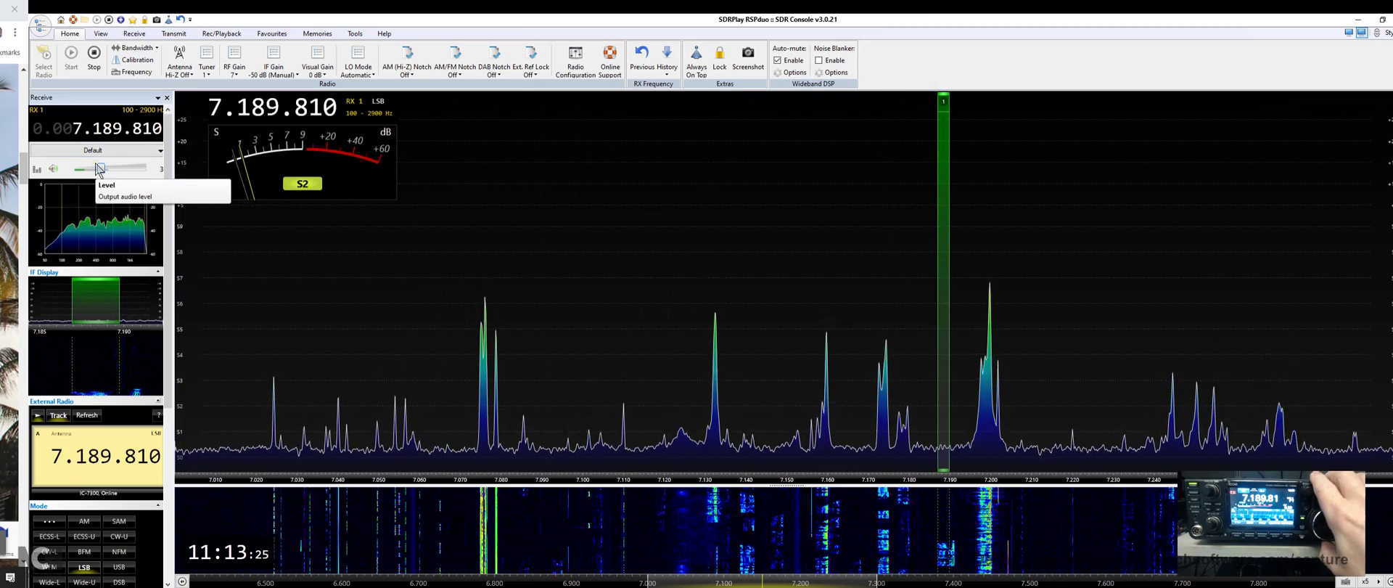
{"action": "left_click_drag", "start_coordinate": [103, 169], "coordinate": [82, 175]}
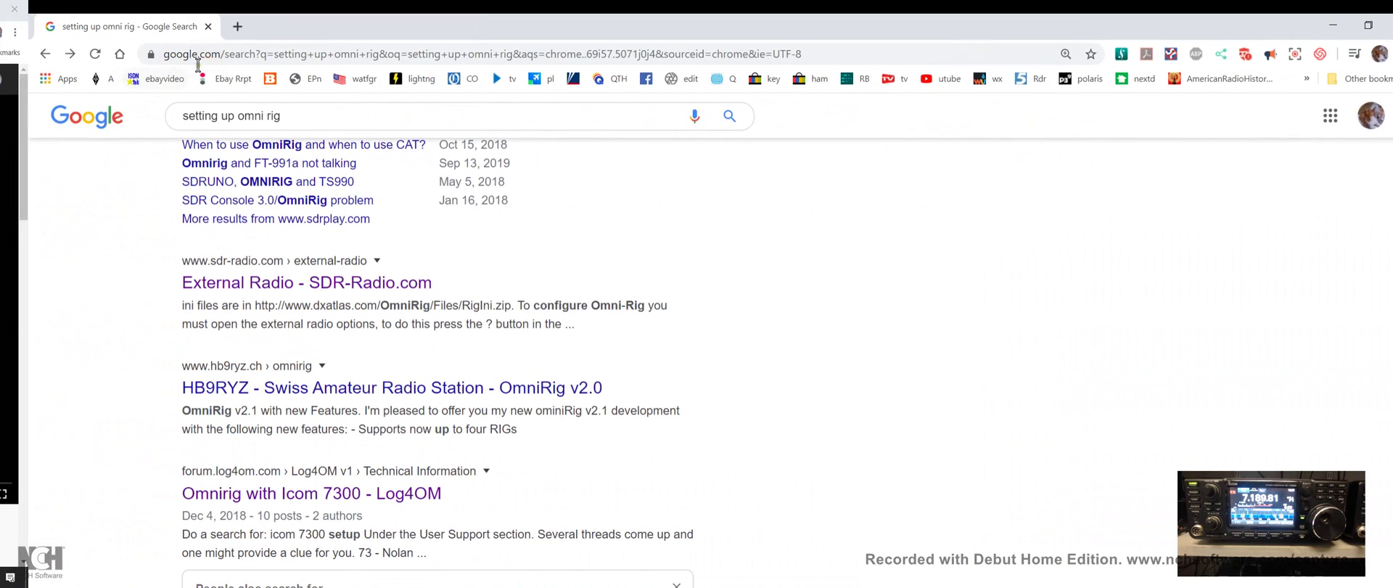
Search the web for rx7300 and view the IC-7300 rear photo on DX Engineering's INRAD RX7300 product page.
{"action": "left_click", "coordinate": [274, 58]}
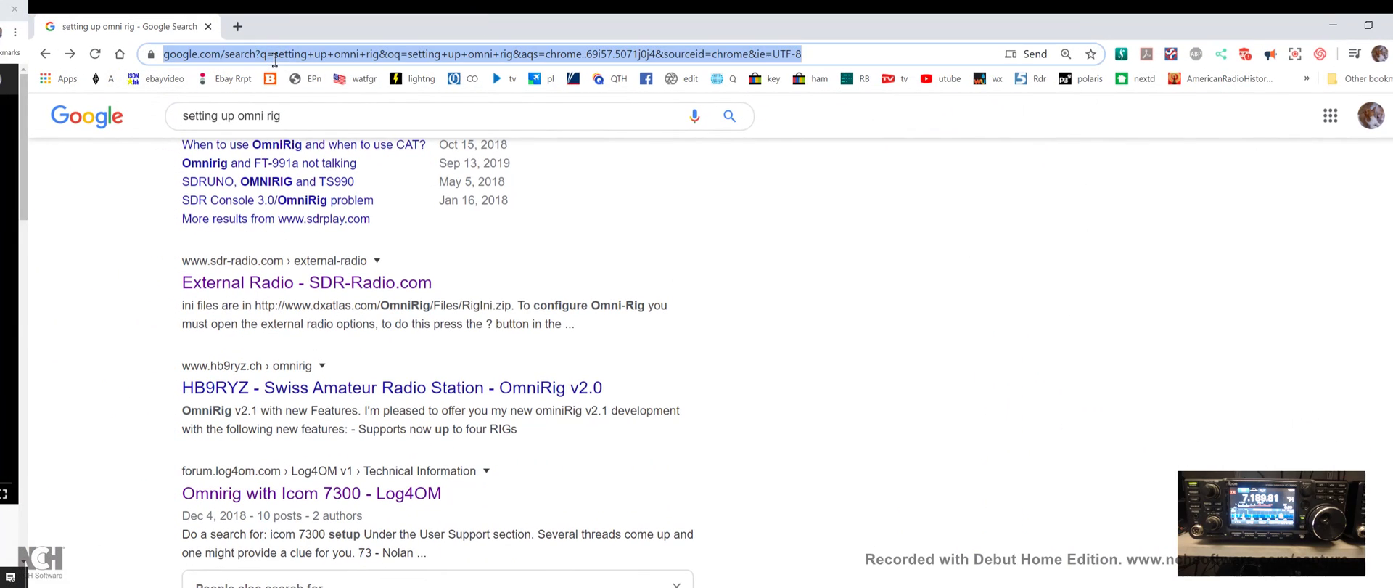
{"action": "type", "text": "rx73"}
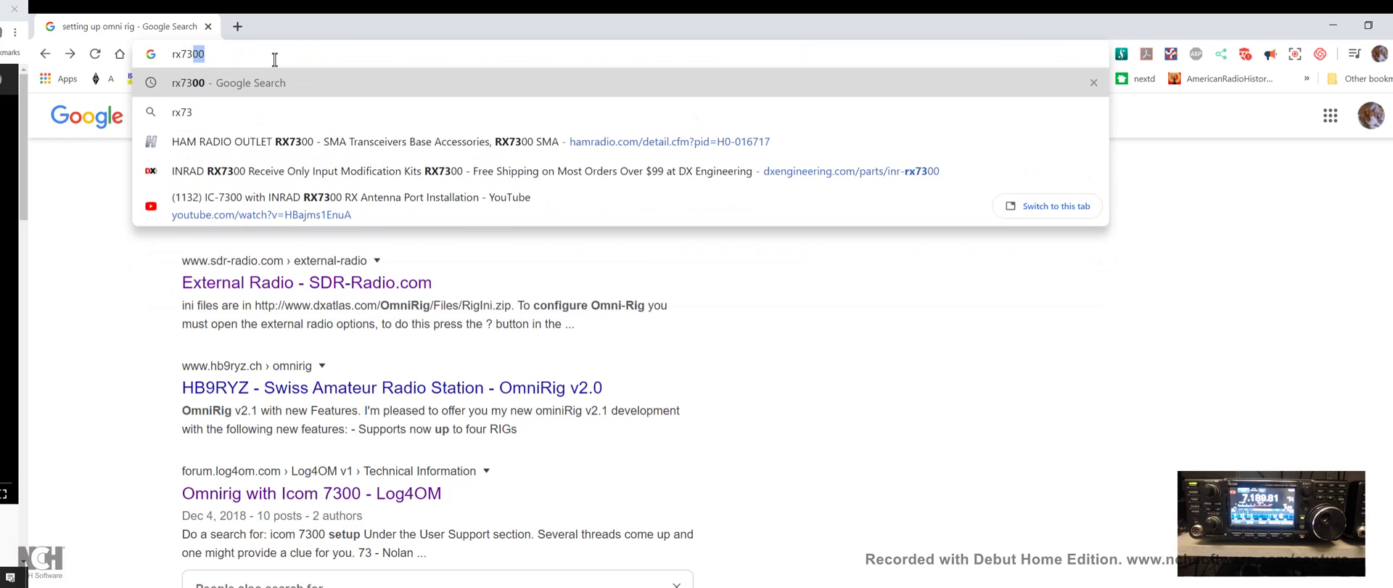
{"action": "key", "text": "Return"}
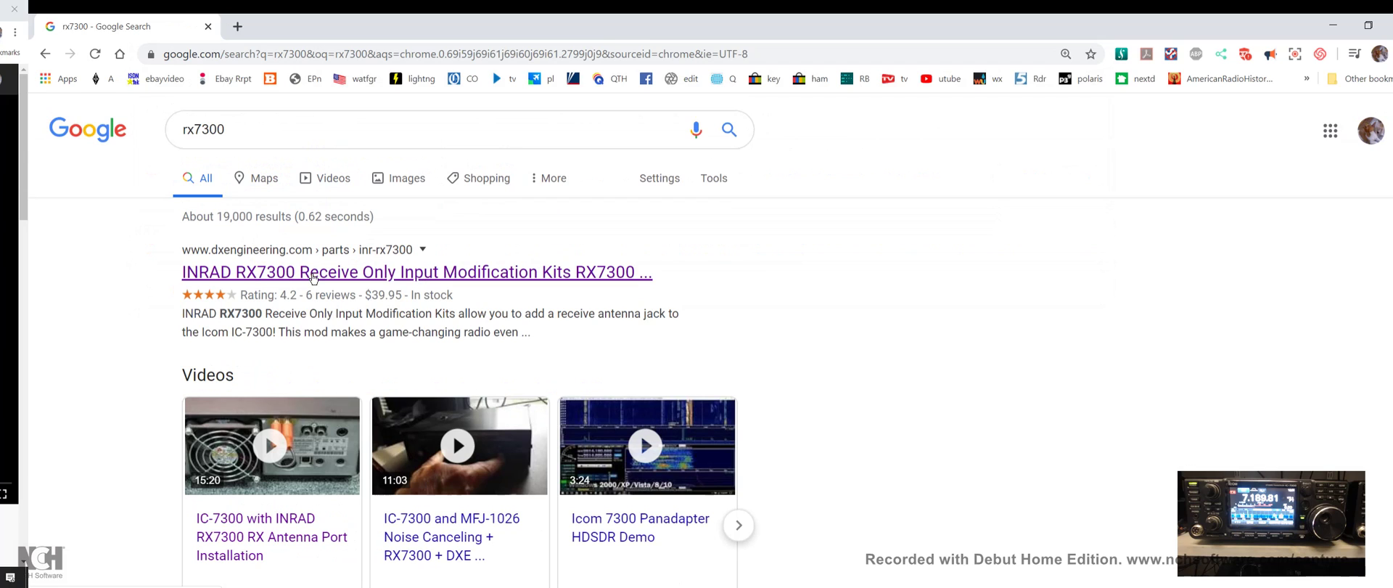
{"action": "mouse_move", "coordinate": [274, 553]}
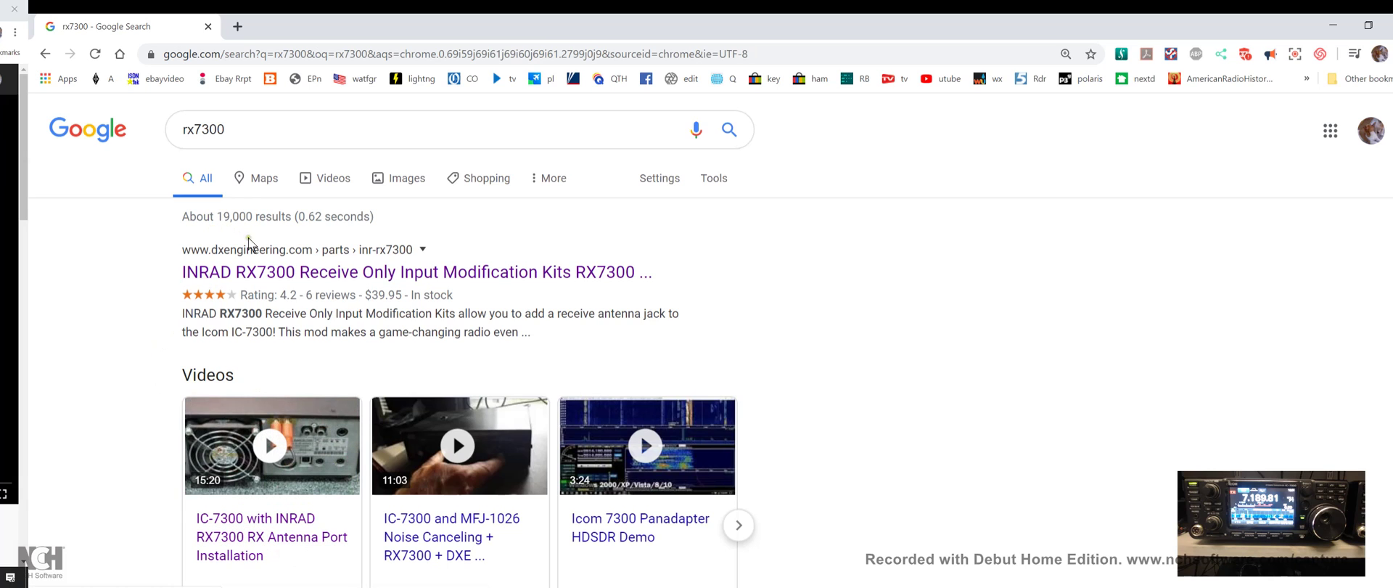
{"action": "left_click", "coordinate": [280, 274]}
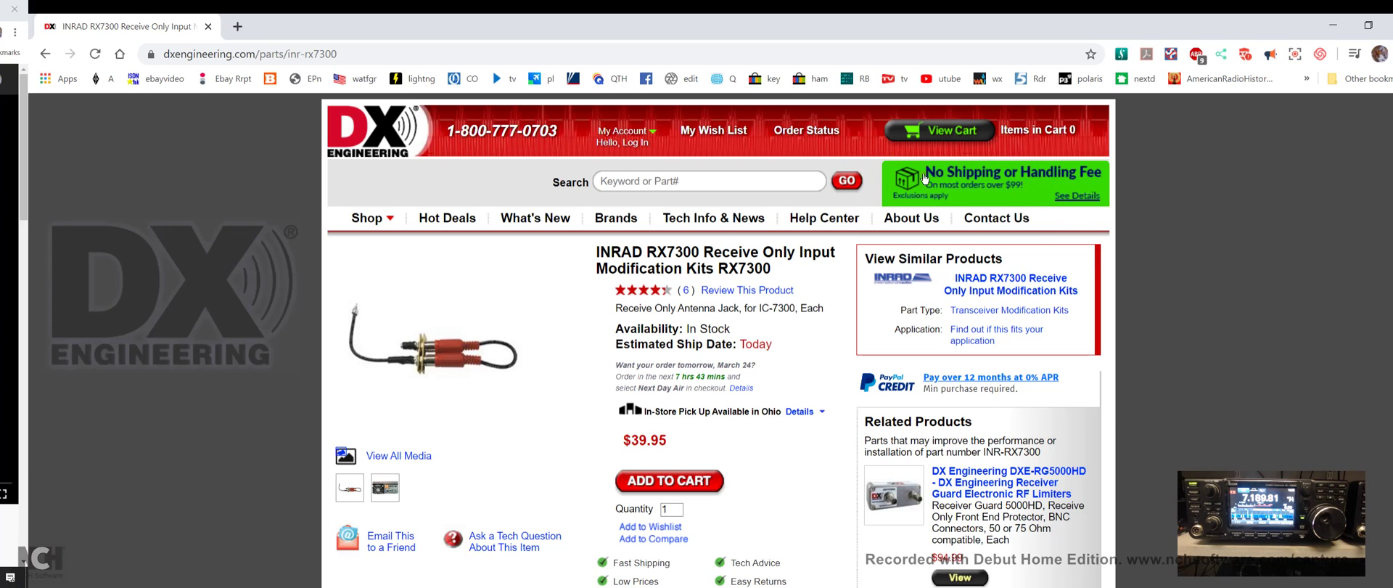
{"action": "left_click", "coordinate": [385, 487]}
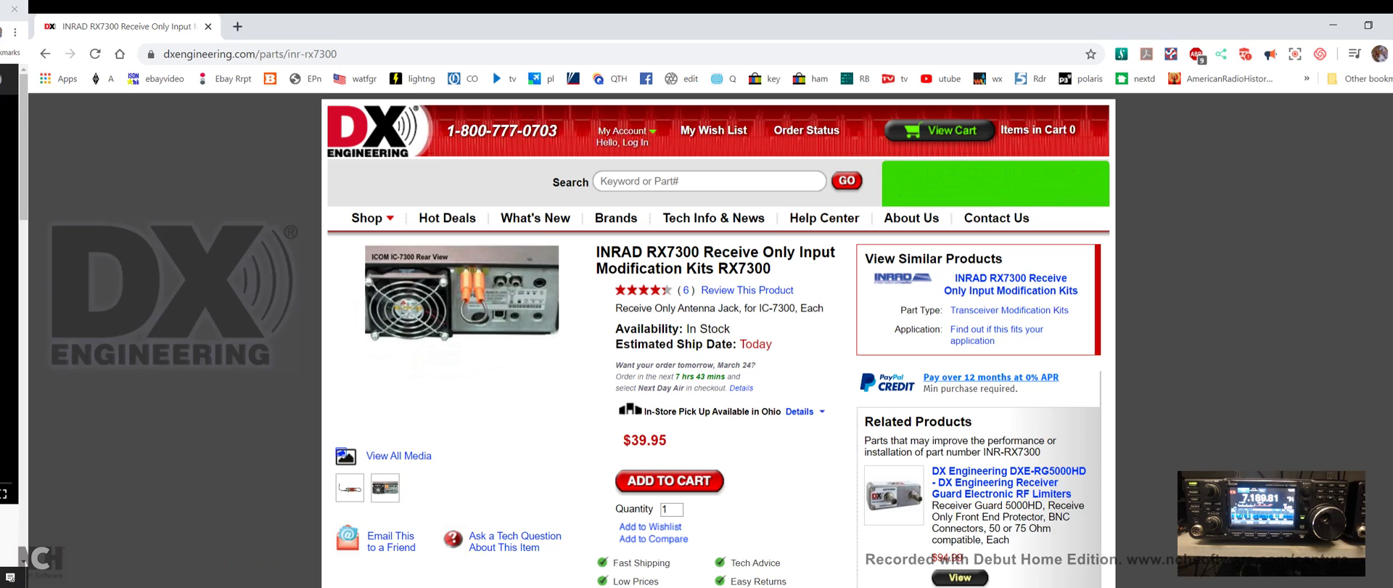
Switch to HDSDR, load ExtIO_SDRplay.dll as its external hardware, and lower the volume.
{"action": "key", "text": "alt+Tab"}
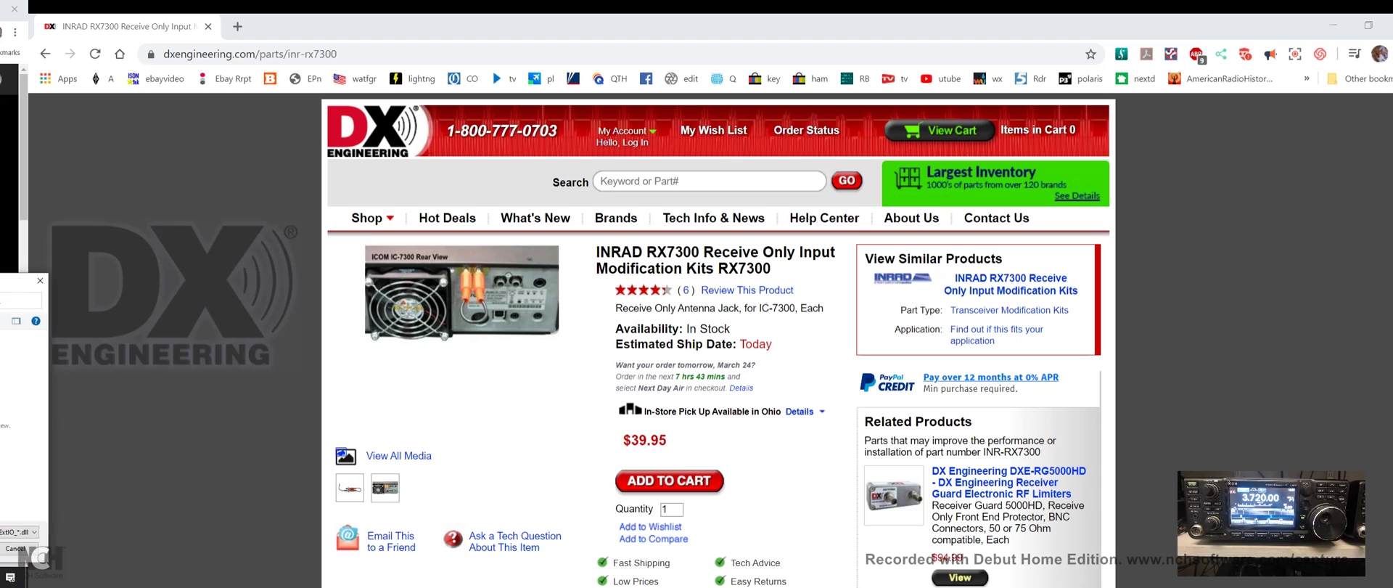
{"action": "left_click_drag", "start_coordinate": [394, 149], "coordinate": [583, 132]}
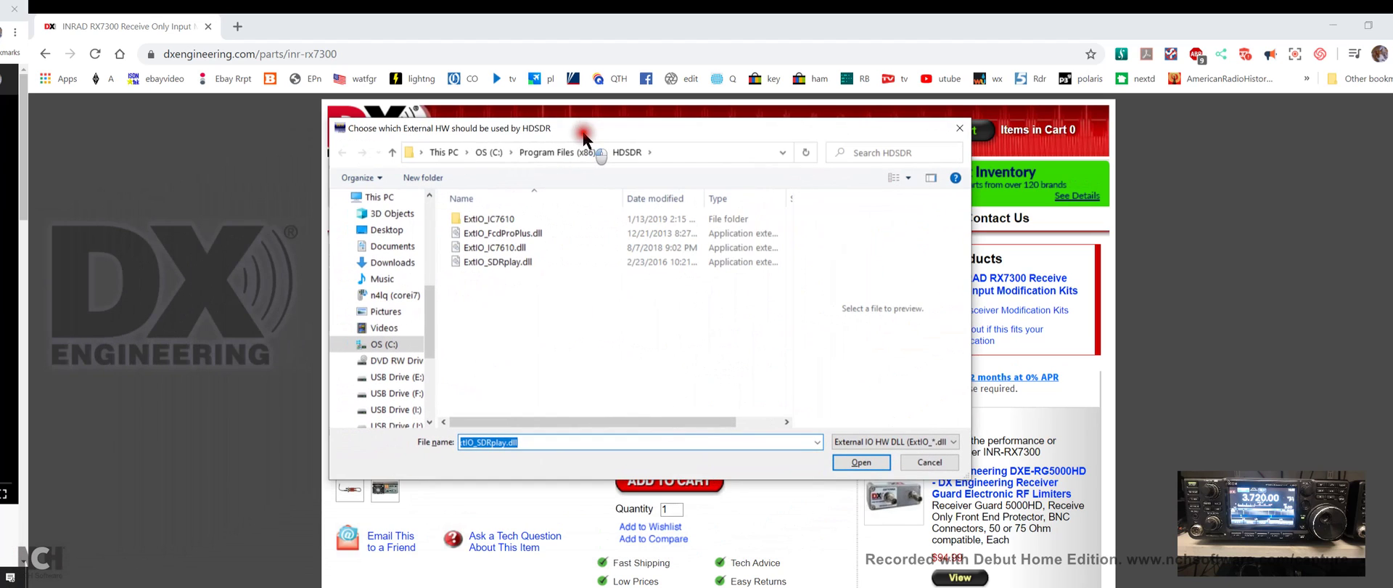
{"action": "left_click", "coordinate": [520, 263]}
{"action": "left_click", "coordinate": [861, 462]}
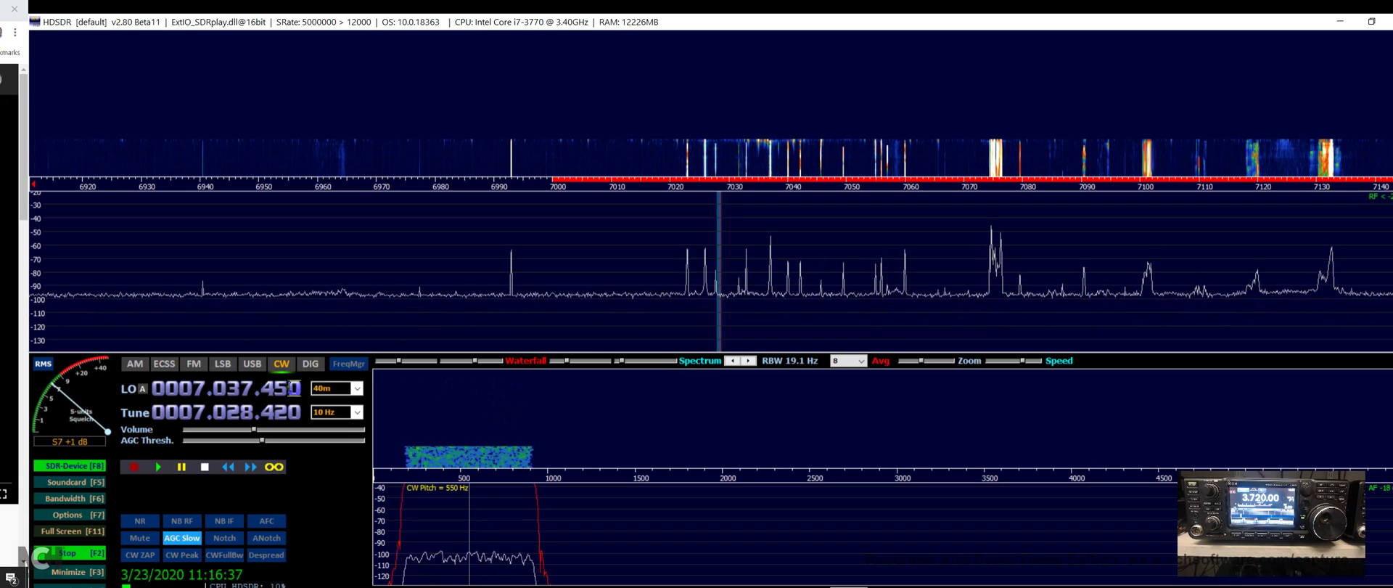
{"action": "left_click_drag", "start_coordinate": [254, 430], "coordinate": [212, 430]}
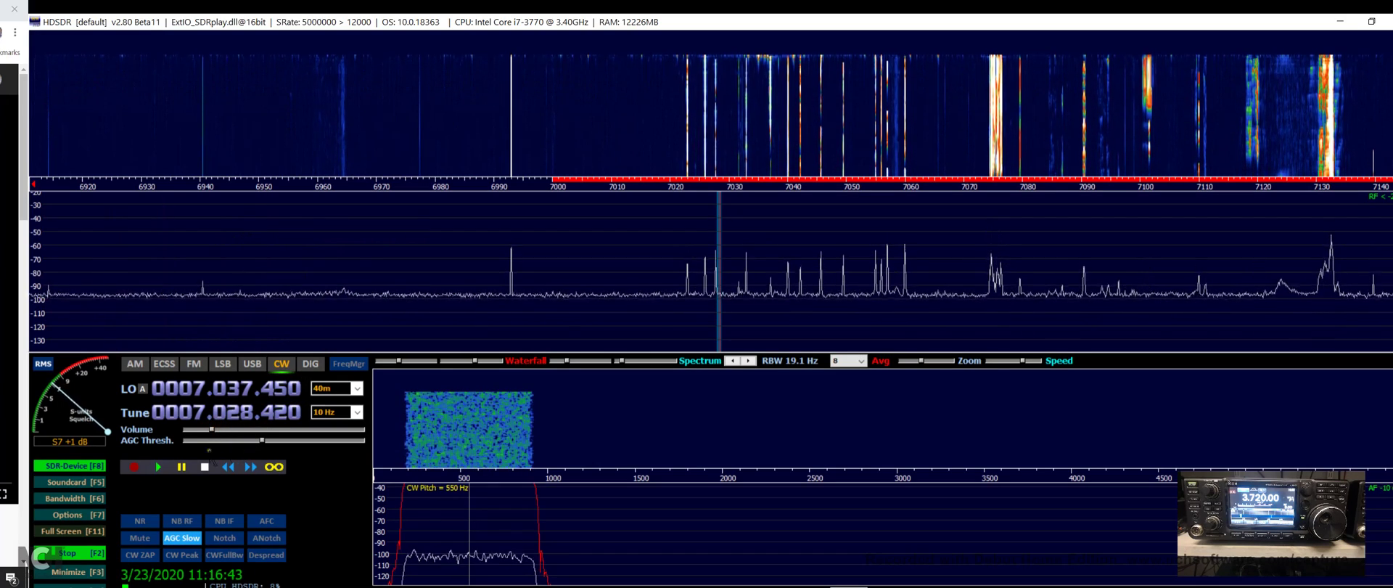
Review the CAT to Radio (Omni-Rig) sync options and test tracking by tuning the spectrum to 7.004.126.
{"action": "left_click", "coordinate": [68, 517]}
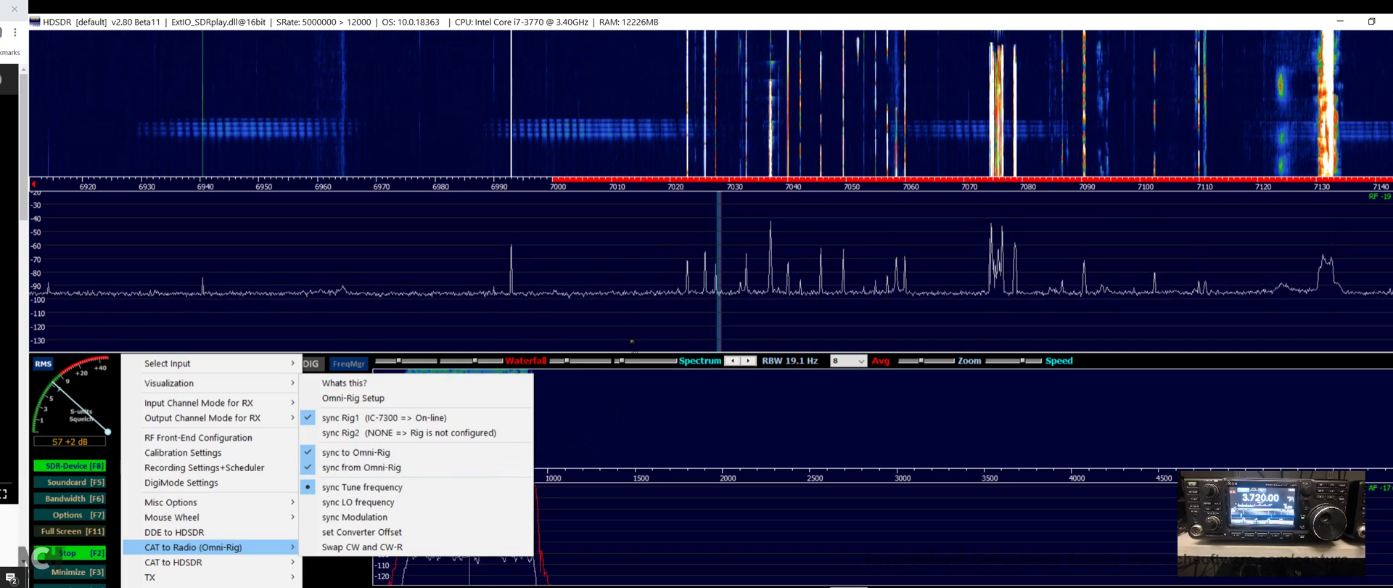
{"action": "left_click", "coordinate": [862, 276]}
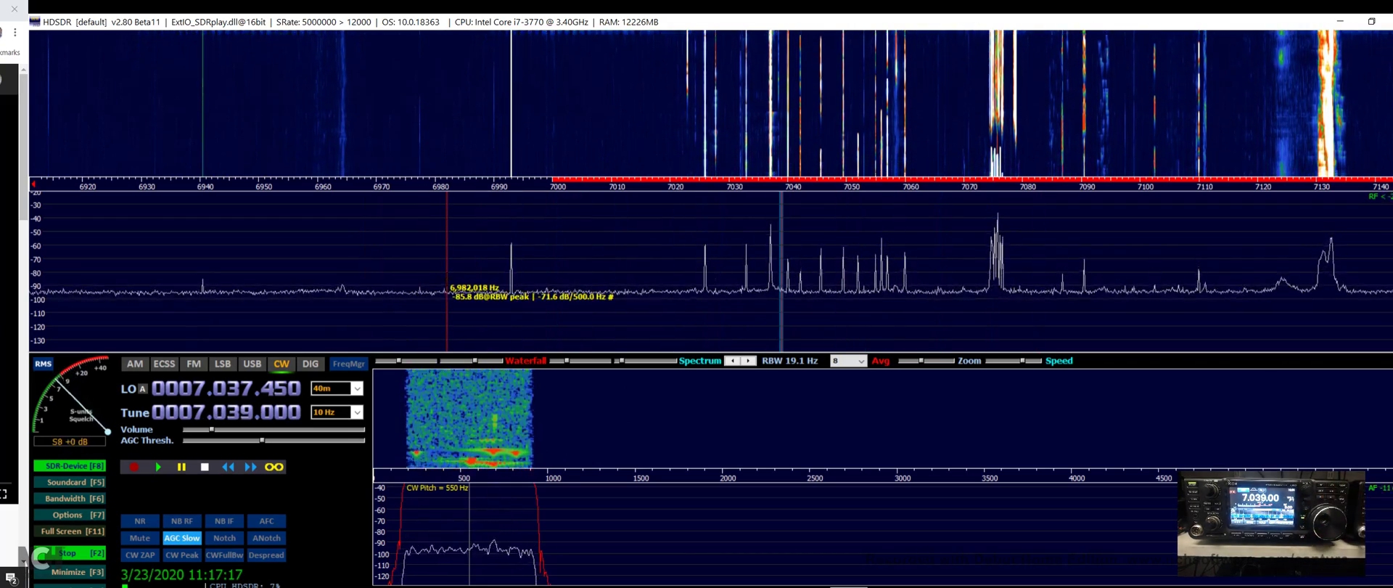
{"action": "left_click", "coordinate": [573, 293]}
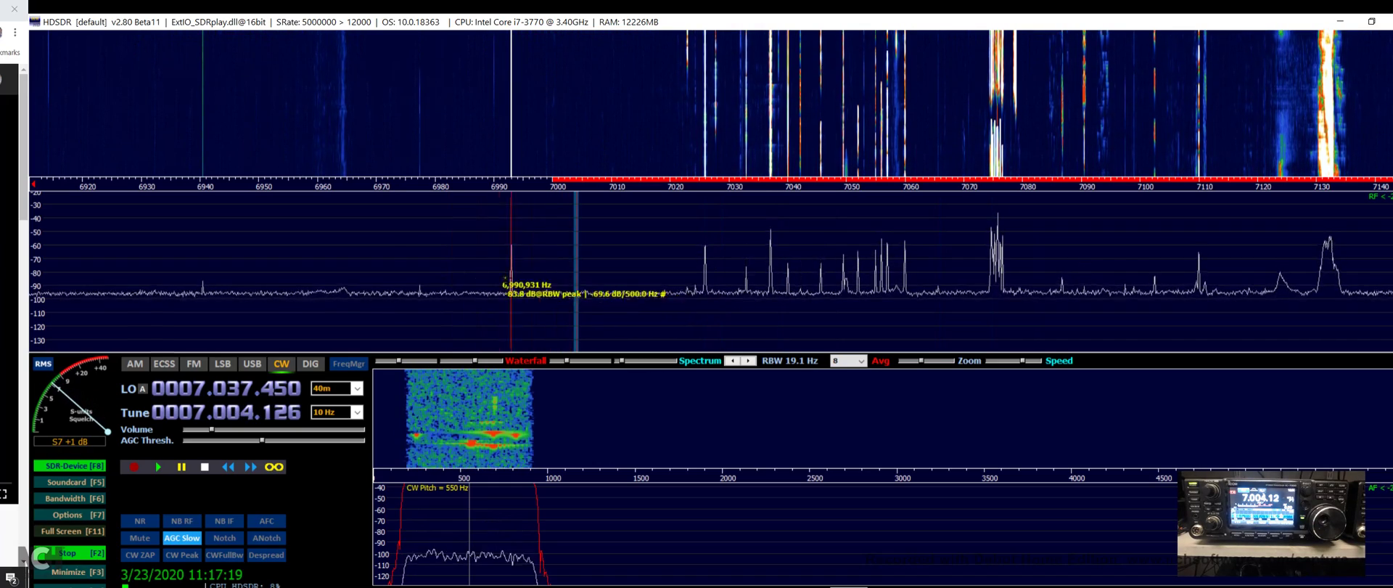